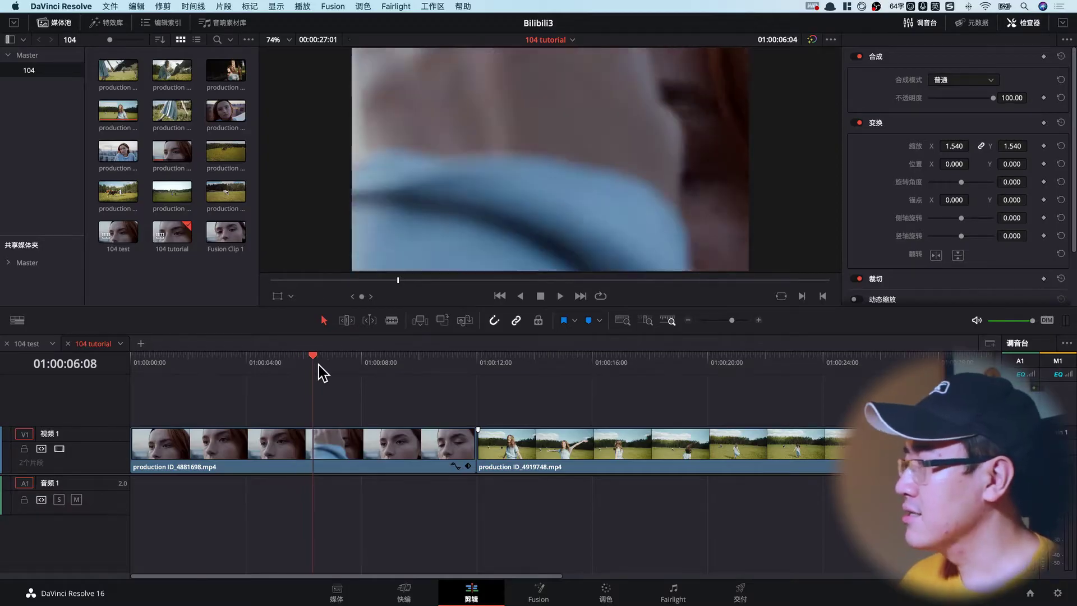
Step: Zoom in on the timeline and split the eye close-up at 01:00:10:23
mouse_move(319, 365)
left_mouse_down()
mouse_move(742, 368)
mouse_move(420, 365)
left_mouse_up()
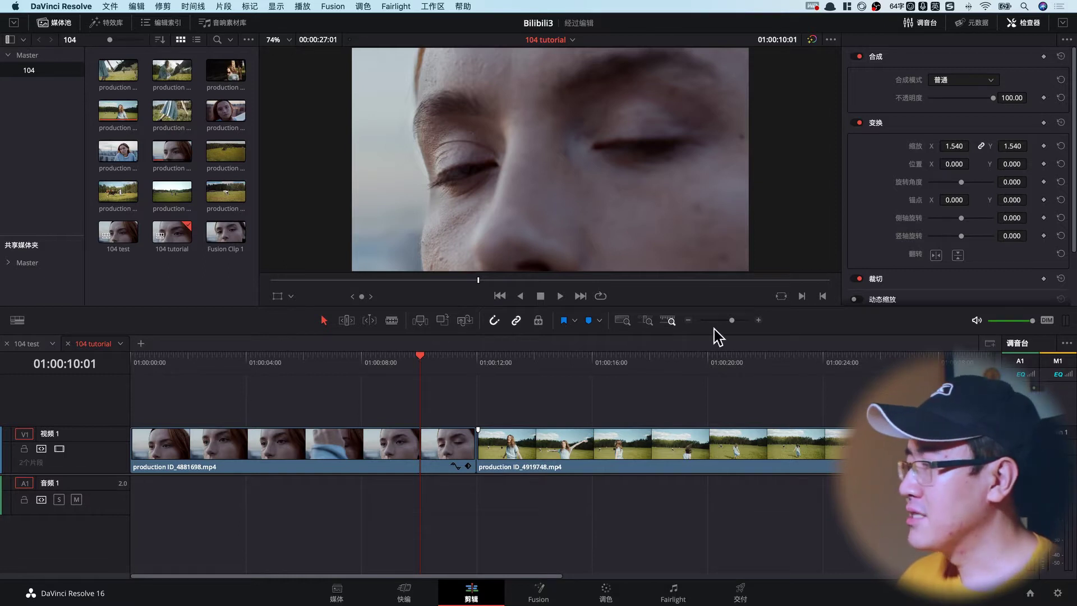
left_click_drag(732, 321, 735, 321)
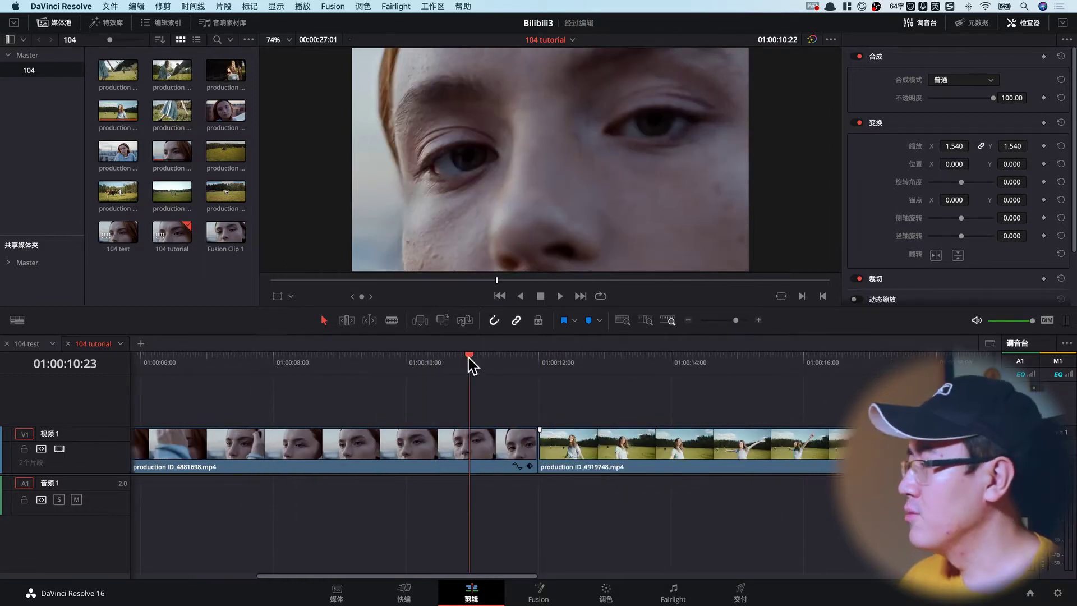
mouse_move(469, 359)
left_mouse_down()
mouse_move(436, 374)
mouse_move(472, 354)
left_mouse_up()
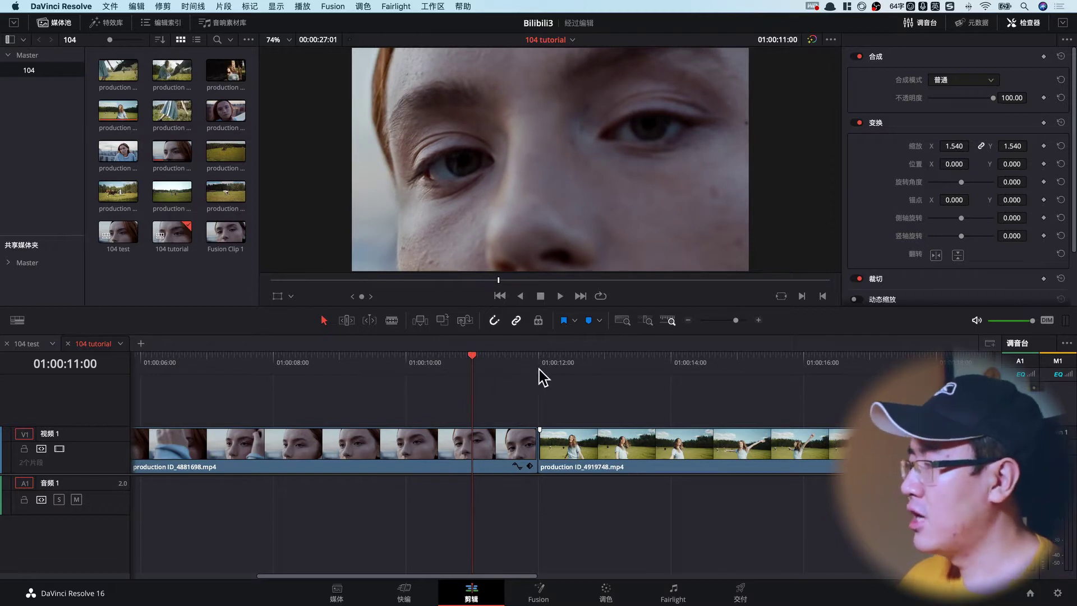
left_click_drag(471, 359, 470, 359)
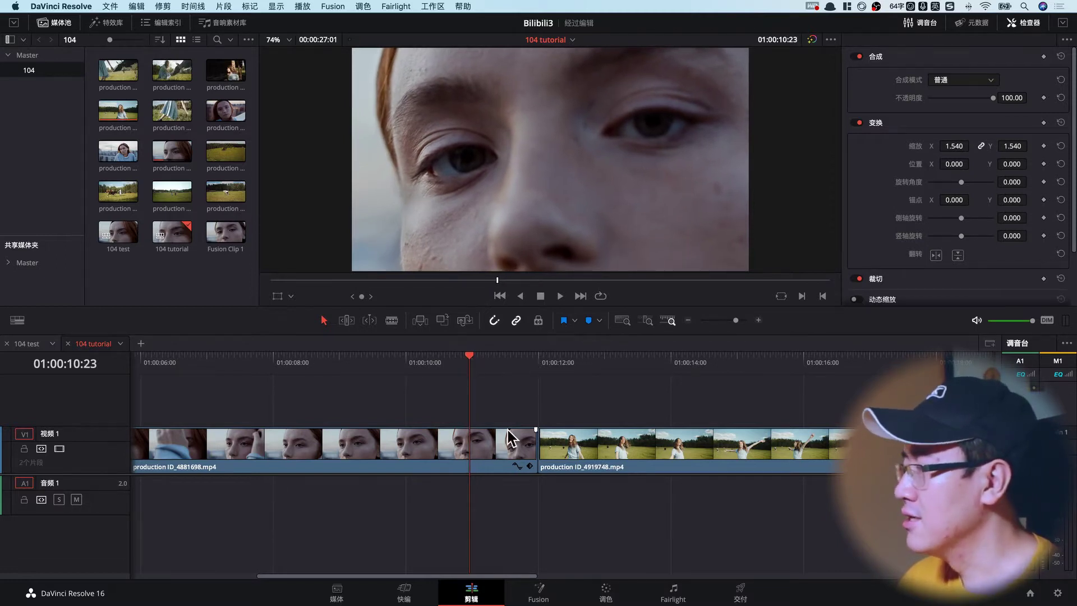
key("super+b")
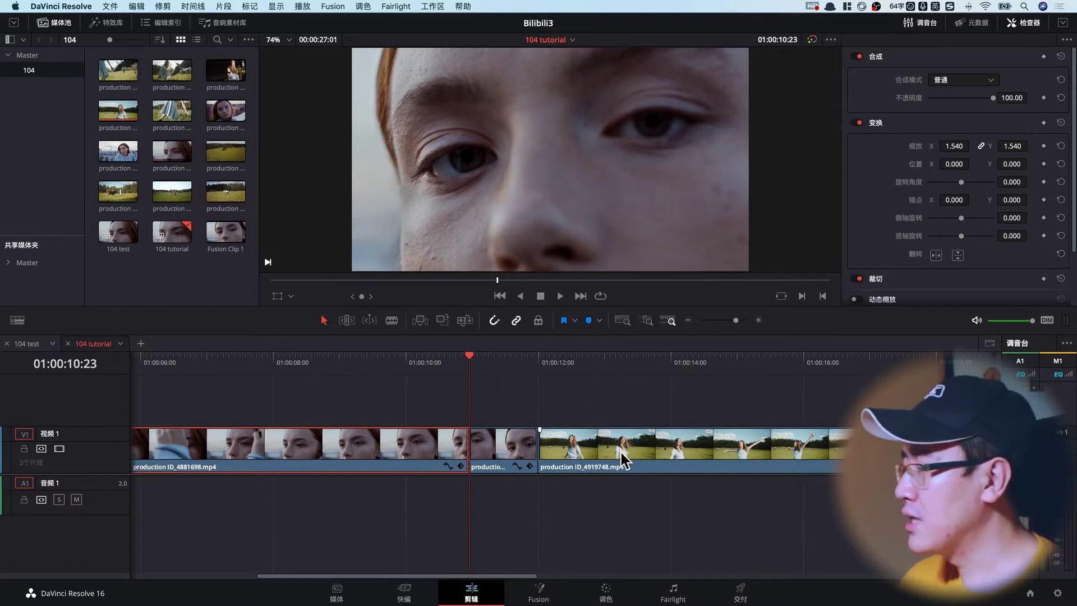
Step: Move the field clip onto V2, split it at 01:00:12:00, and select both short pieces
left_click_drag(620, 452, 547, 412)
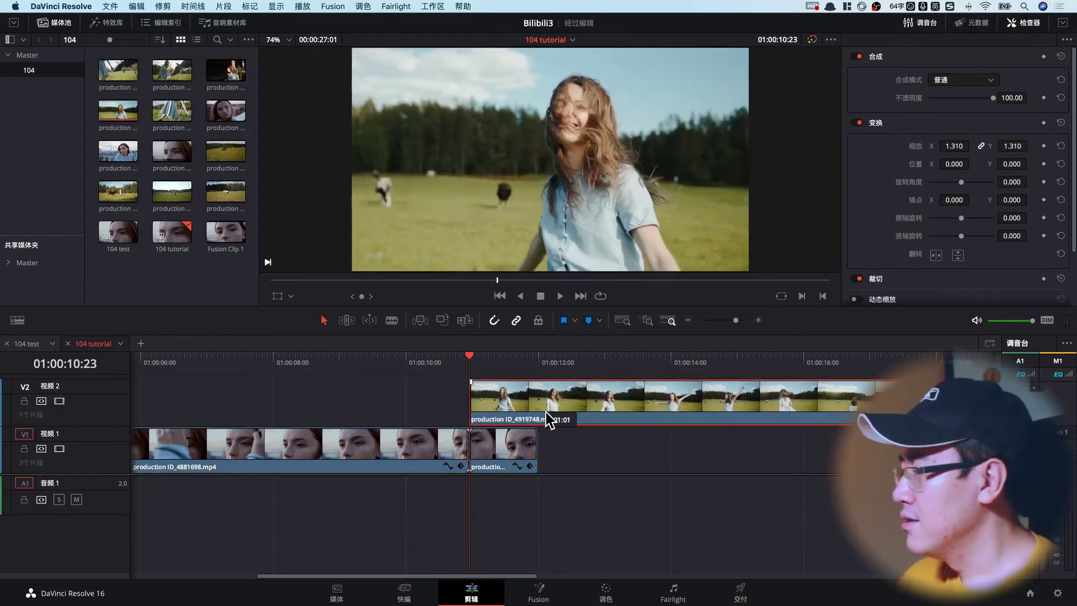
left_click(541, 366)
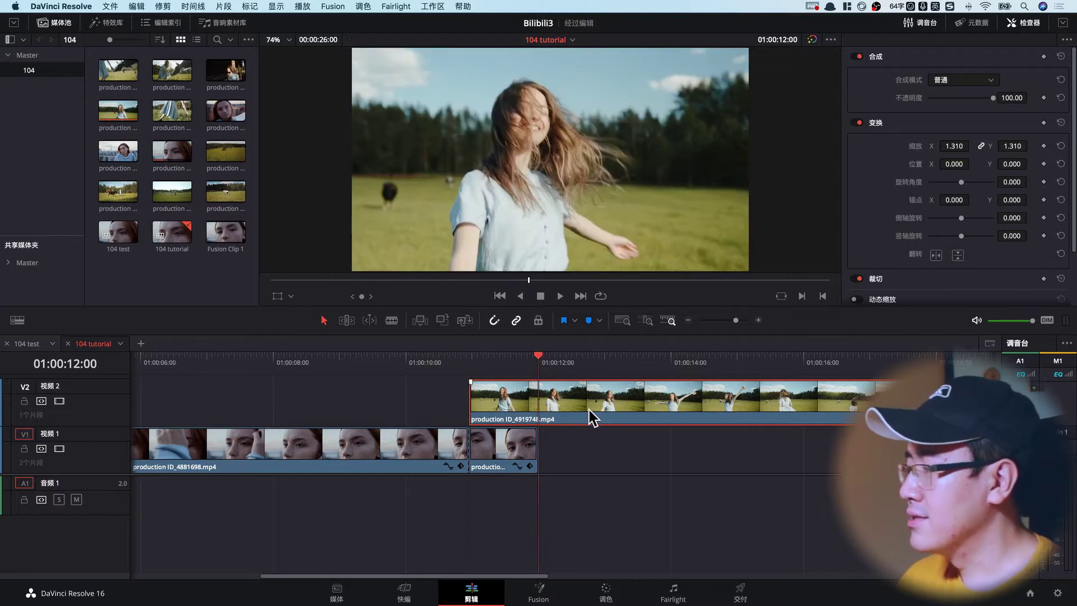
key("ctrl+b")
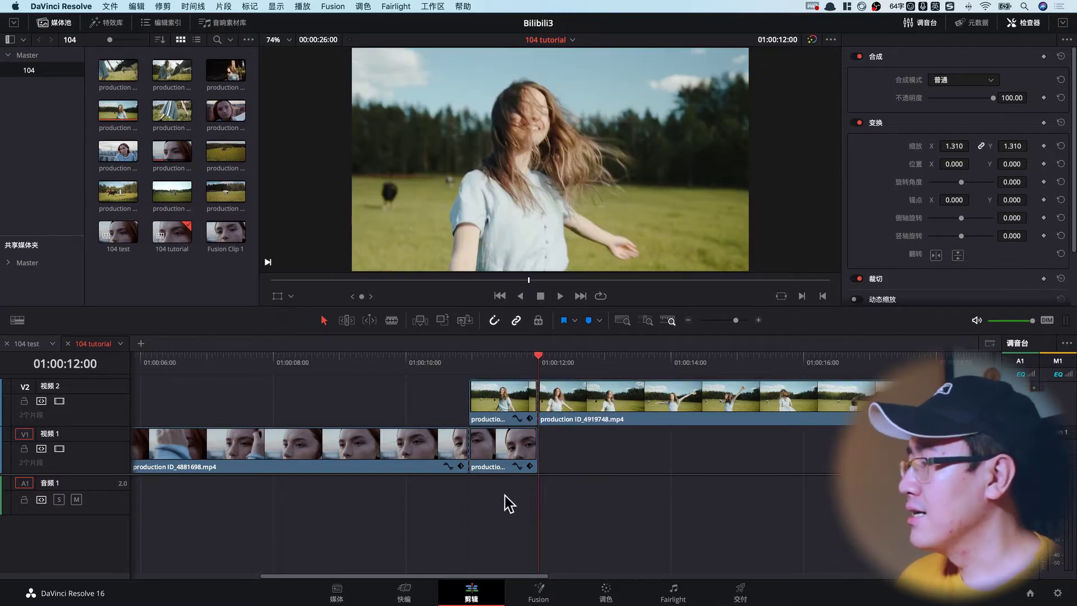
left_click(507, 457)
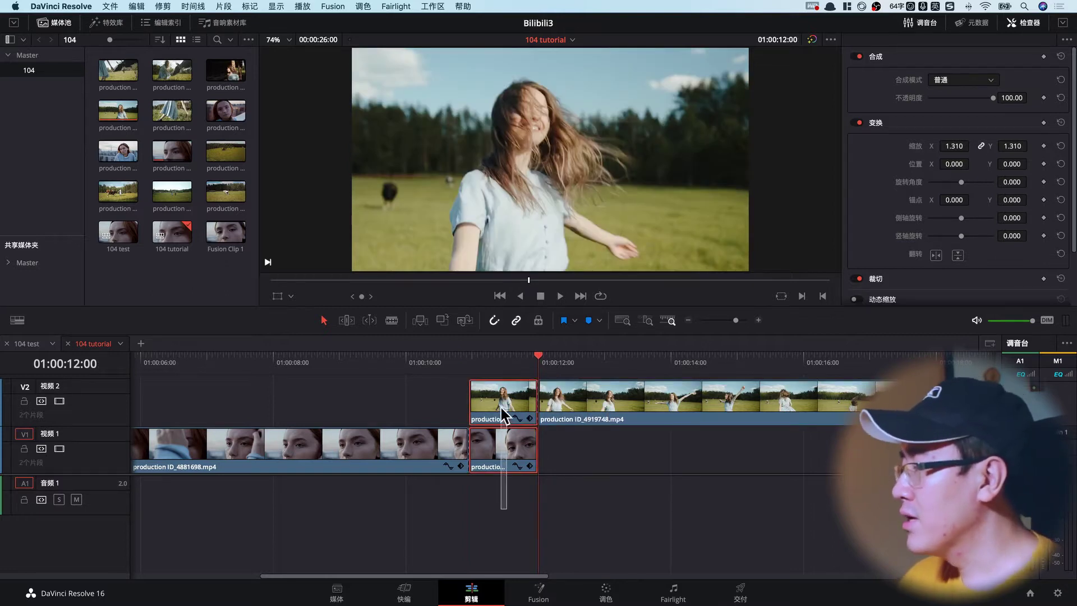
left_click(503, 418, "super")
Step: Combine the selected eye and field pieces into Fusion Clip 2 and open it on the Fusion page
right_click(503, 459)
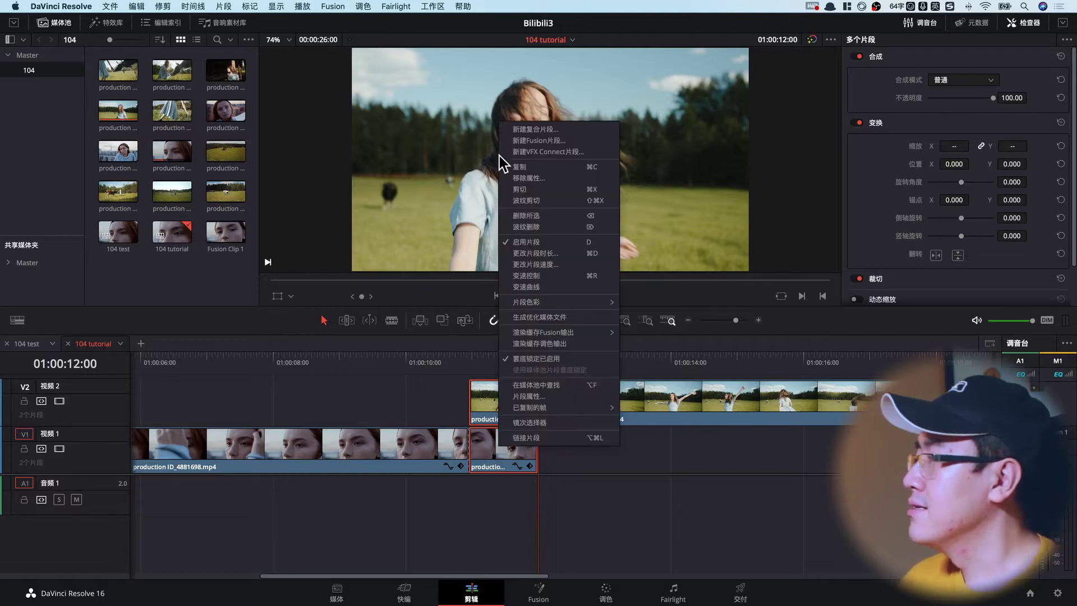
left_click(532, 141)
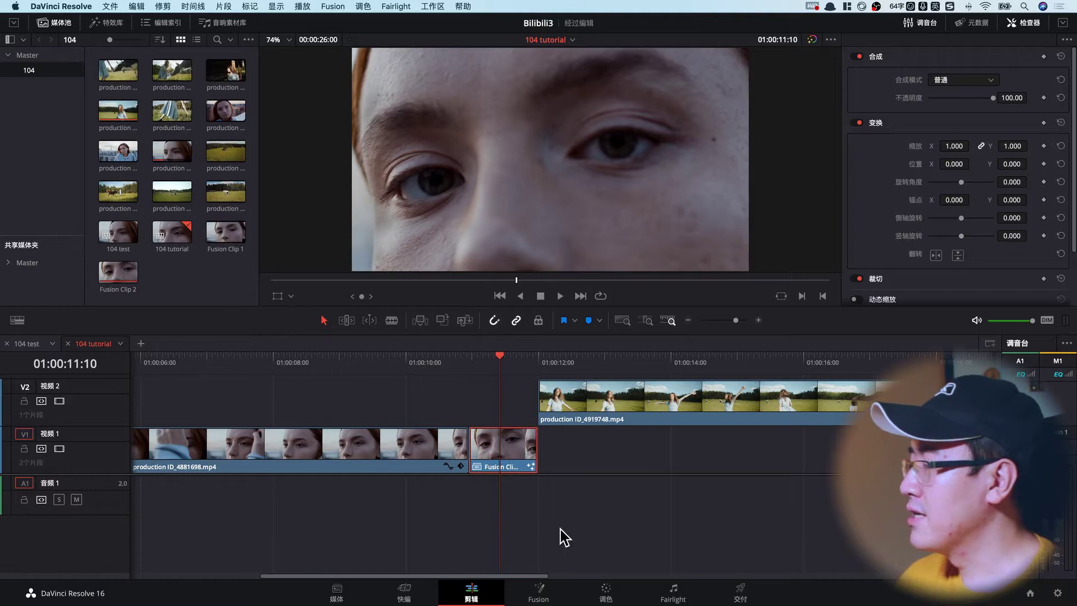
left_click(543, 601)
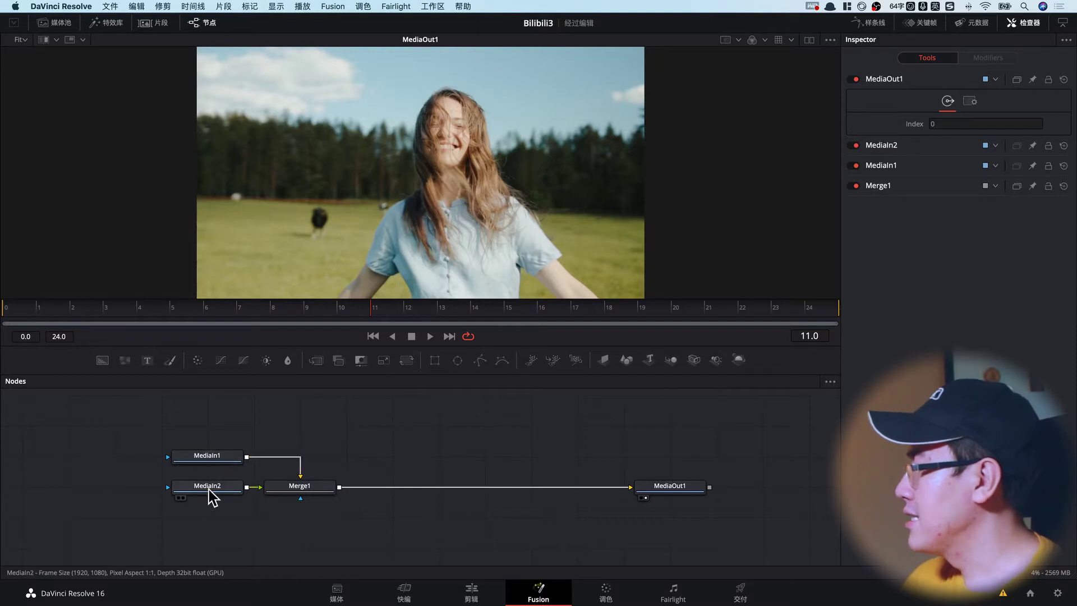
Step: Rename the MediaIn1 node to Eye and the MediaIn2 node to Girl
left_click(225, 462)
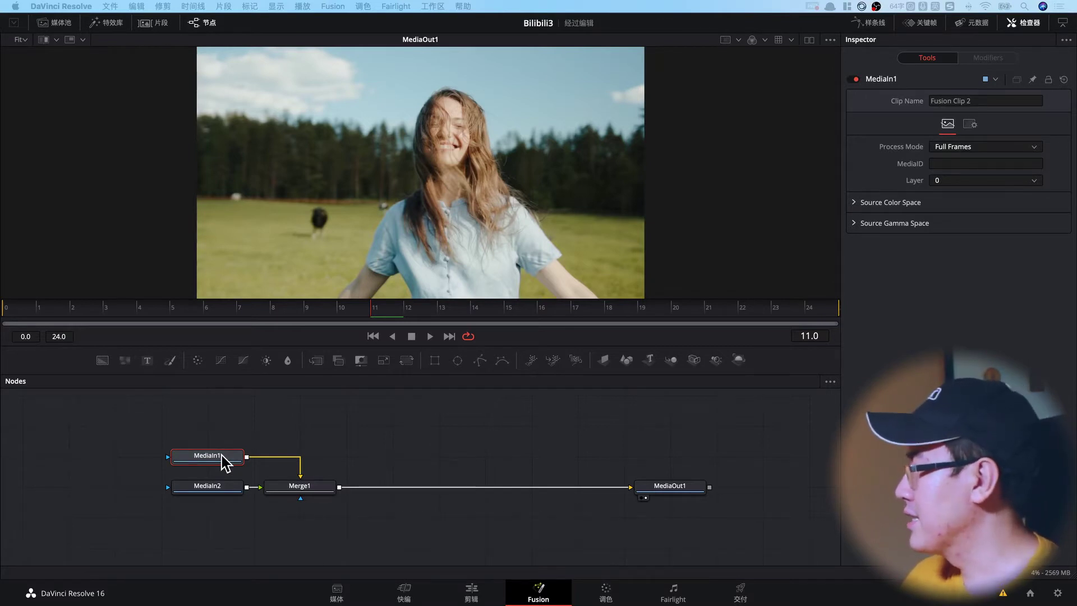
type("Eye")
key("Return")
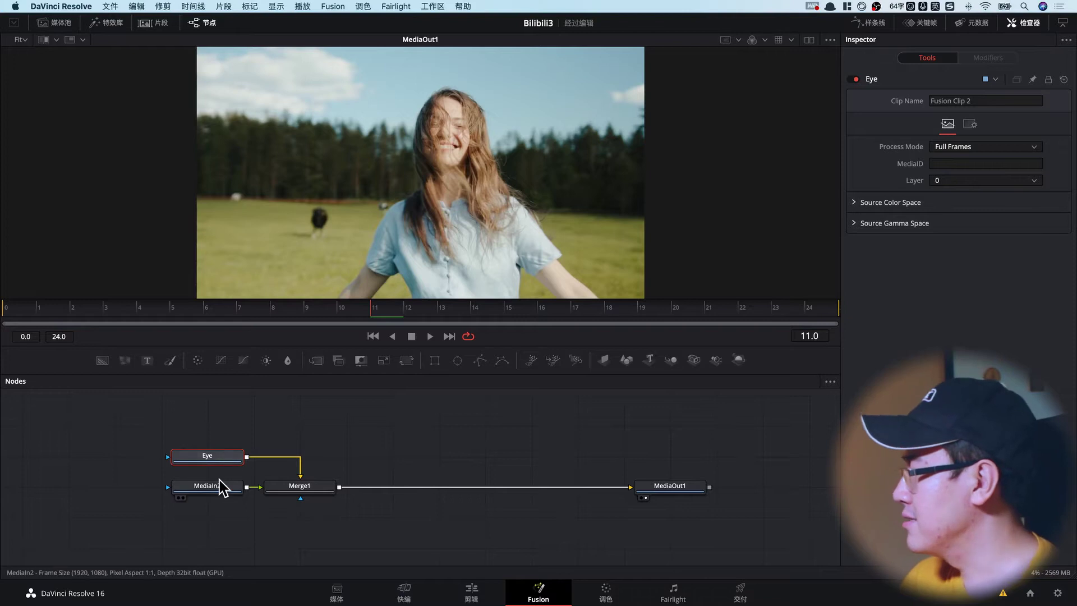
left_click(220, 484)
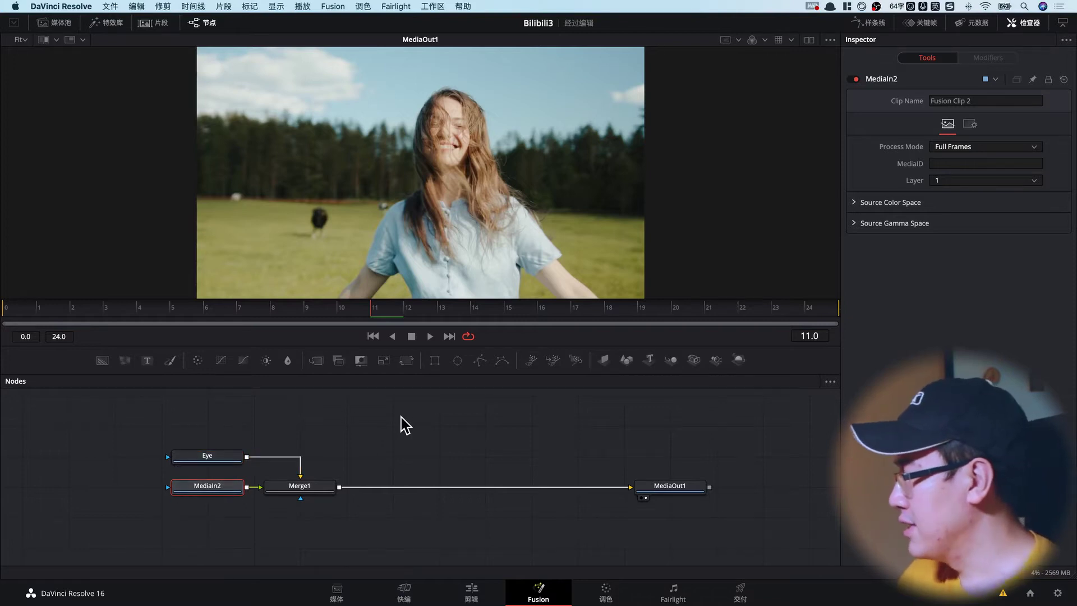
key("F2")
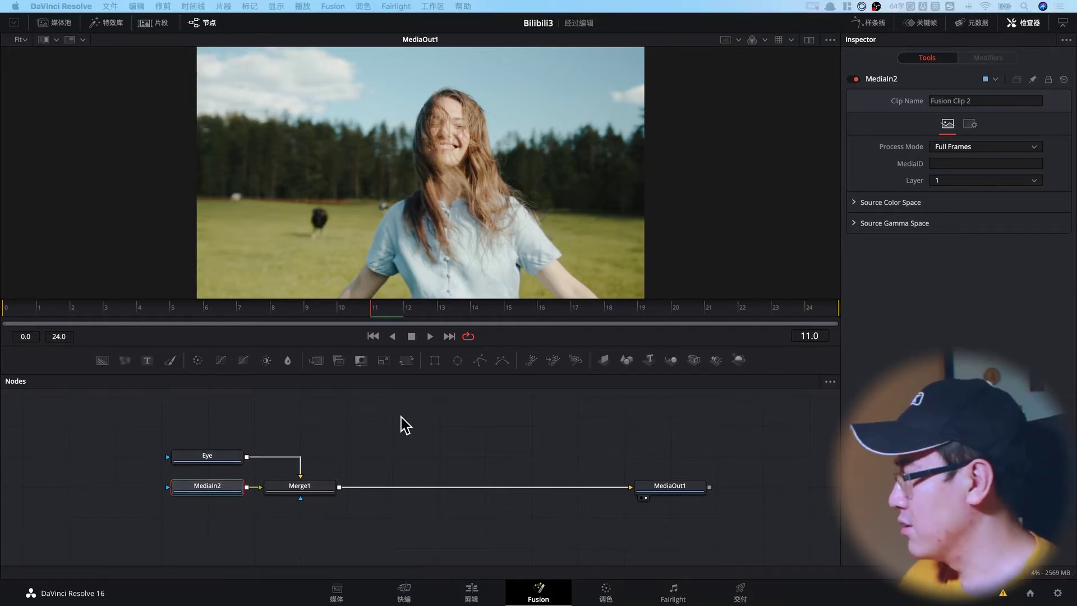
type("Girl")
key("Return")
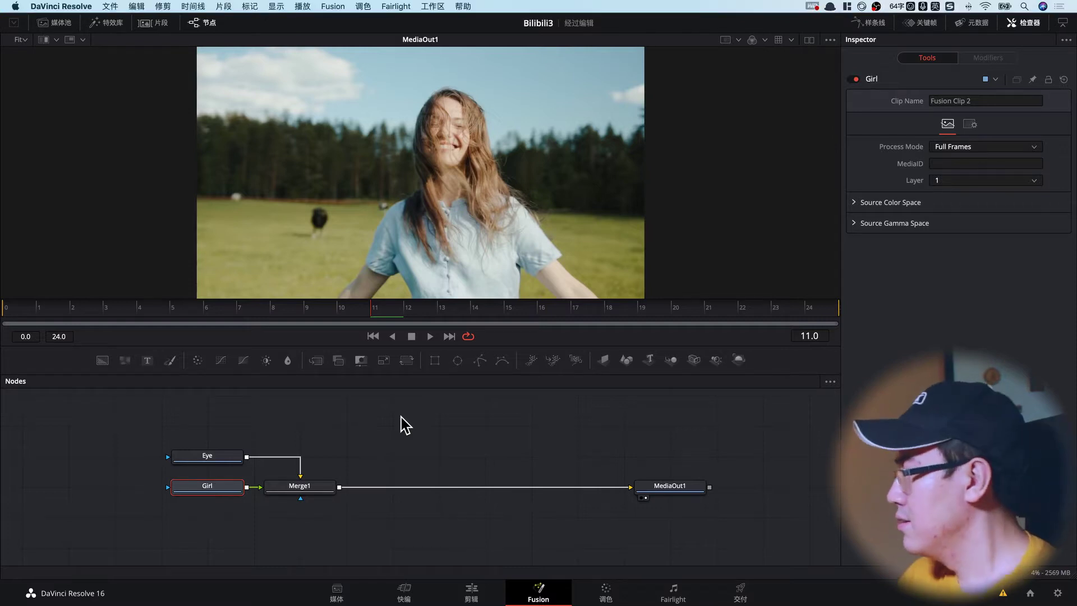
left_click(392, 462)
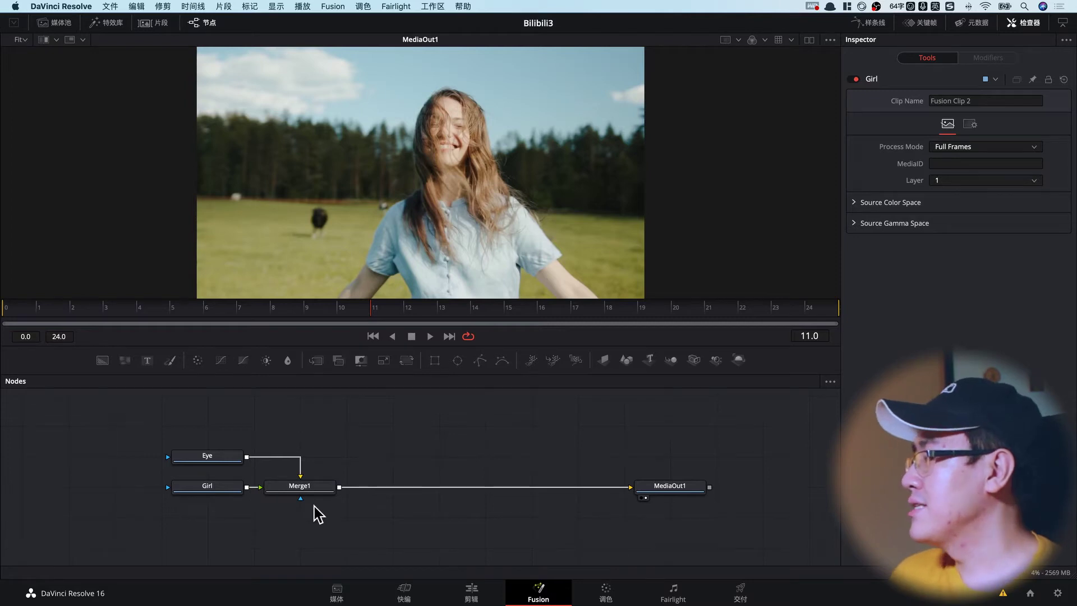
Step: Swap Merge1's foreground and background so the eye sits over the girl, and line up the Girl node
left_click(315, 489)
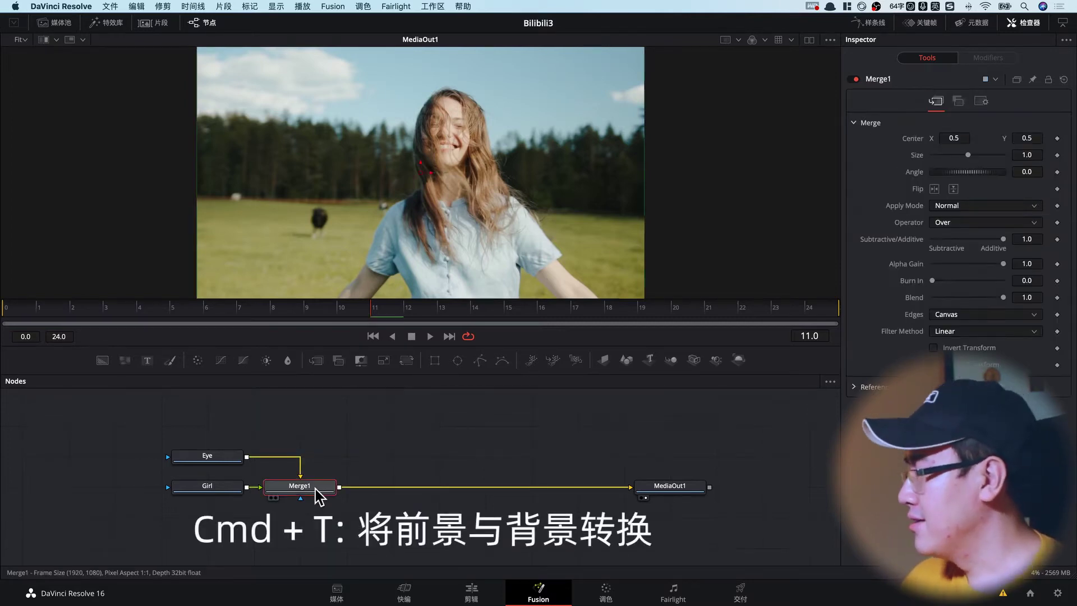
key("super+t")
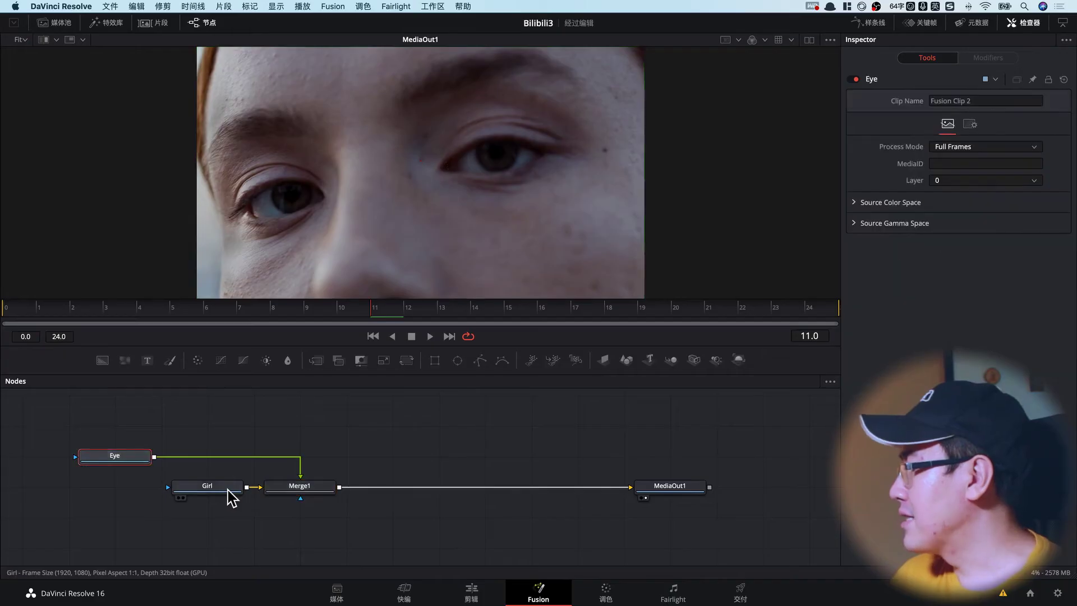
left_click_drag(81, 493, 127, 493)
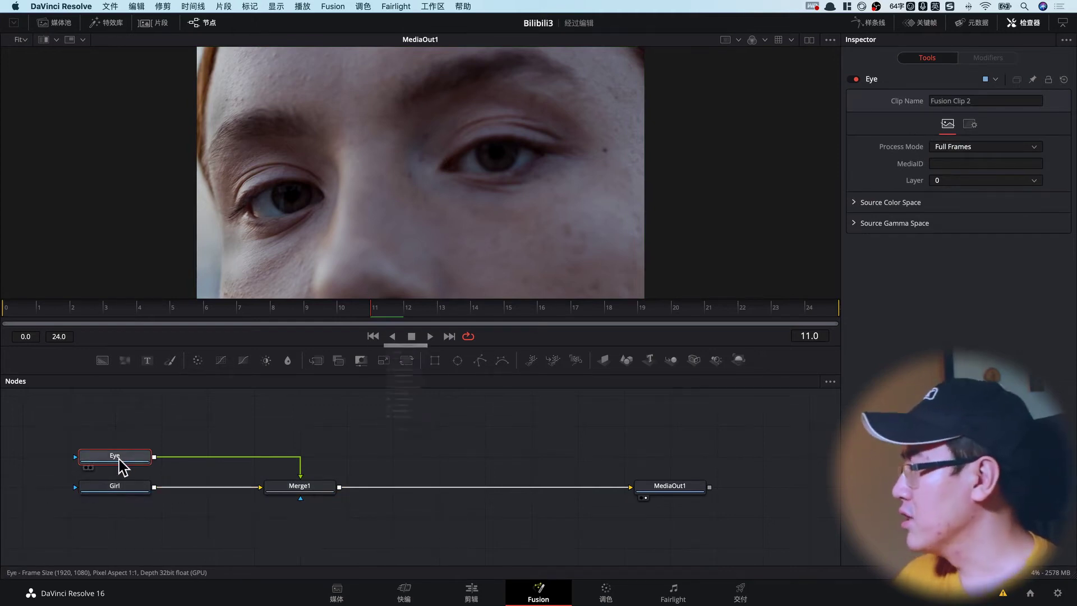
key("shift+space")
Step: Insert a Luma Keyer after the Eye node and try out its High and Low thresholds
type("lumake")
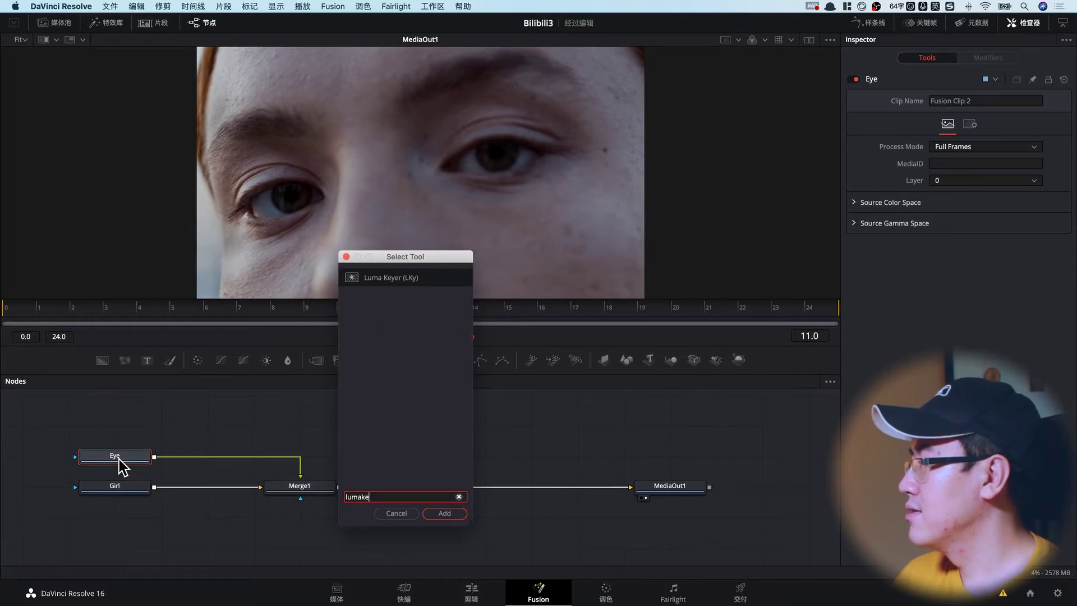
key("Return")
left_click(17, 312)
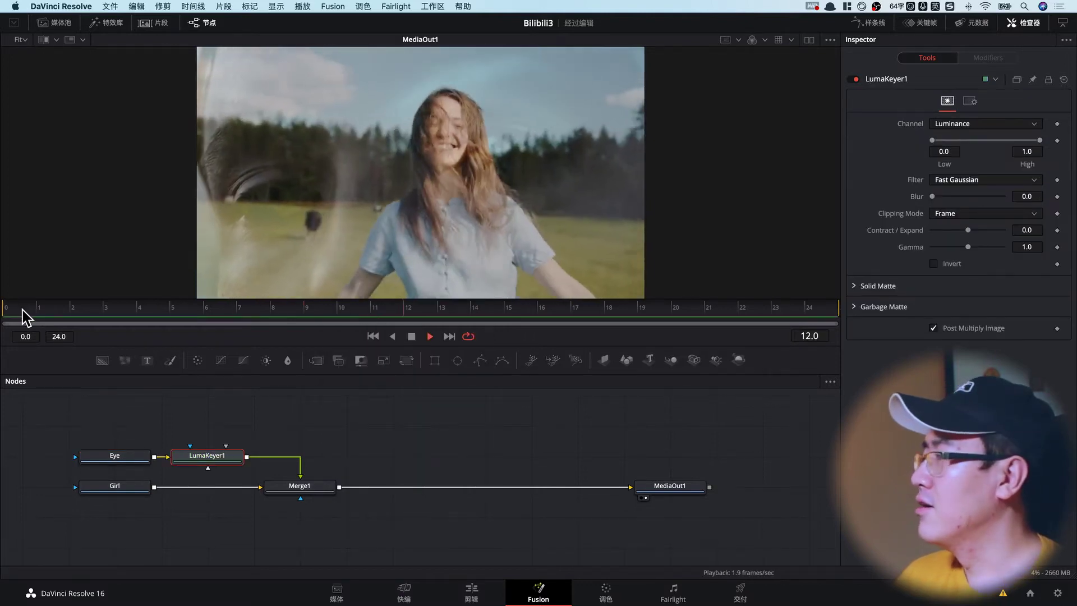
key("space")
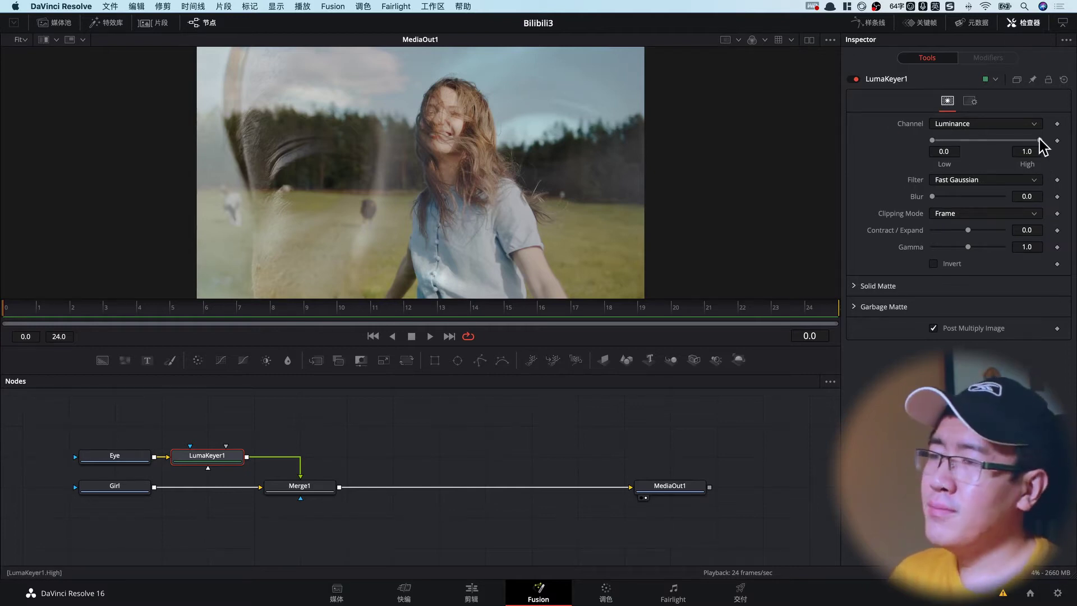
left_click_drag(1041, 140, 923, 147)
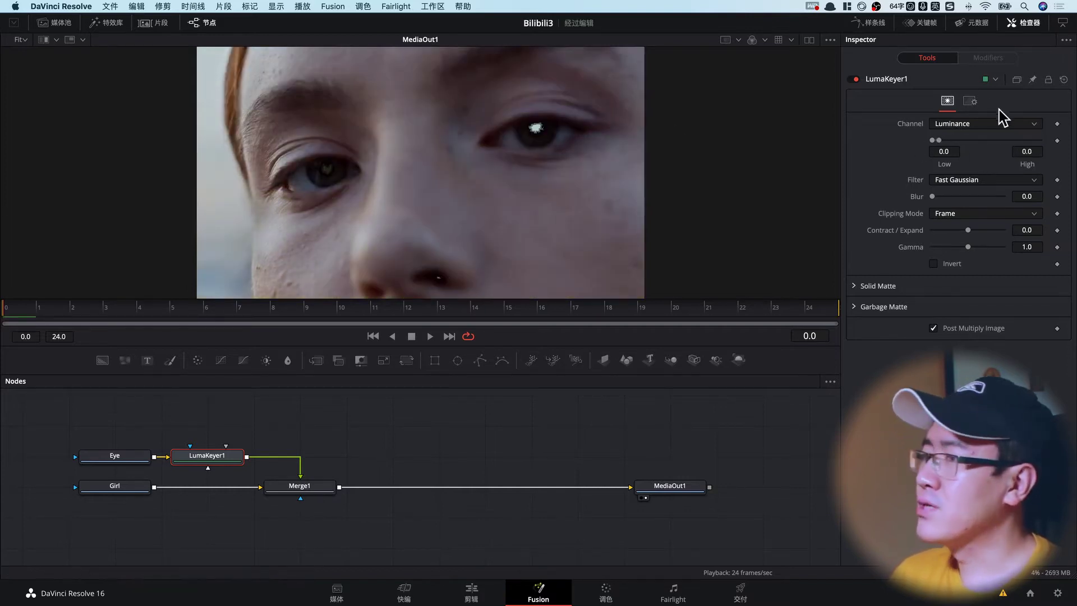
left_click_drag(940, 140, 1047, 138)
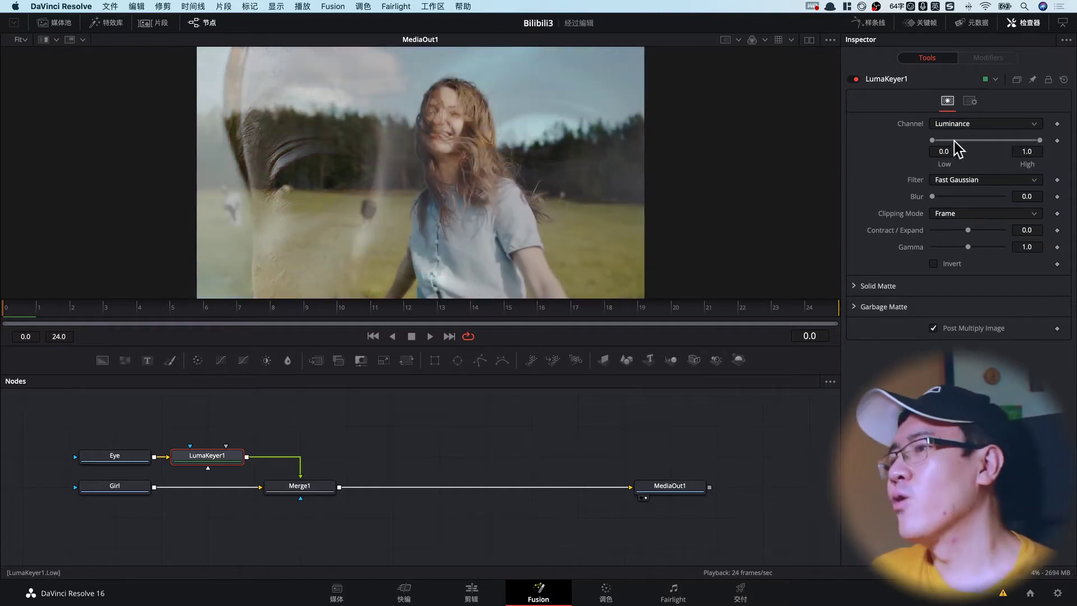
left_click_drag(936, 144, 898, 142)
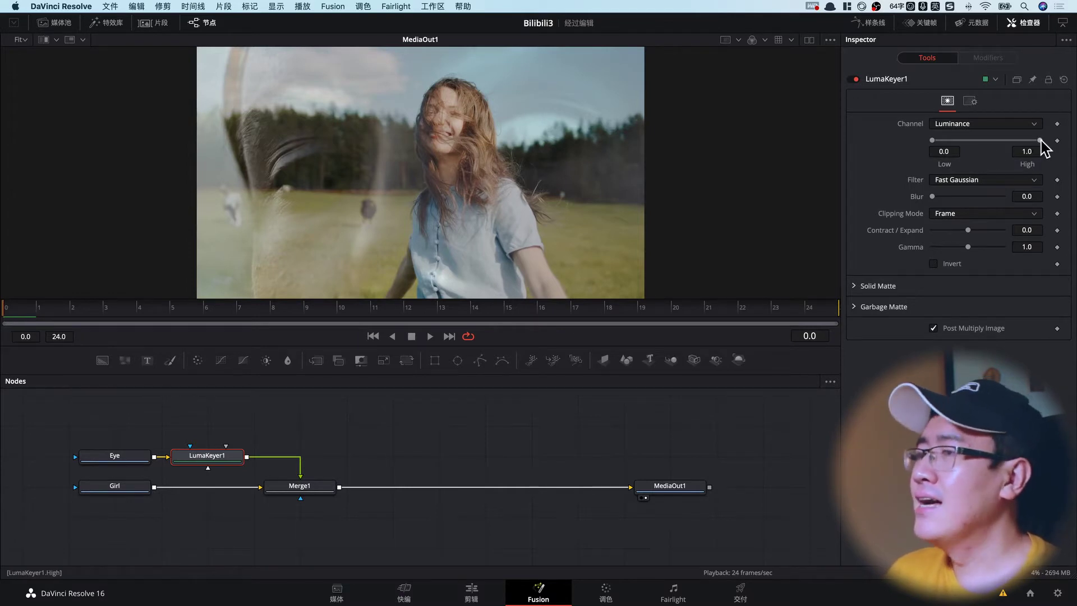
Step: Keyframe High at 0.0 on frame 0 and 1.0 on frame 16, and Low at 1.0 on frame 24, then play back
left_click_drag(1026, 141, 914, 139)
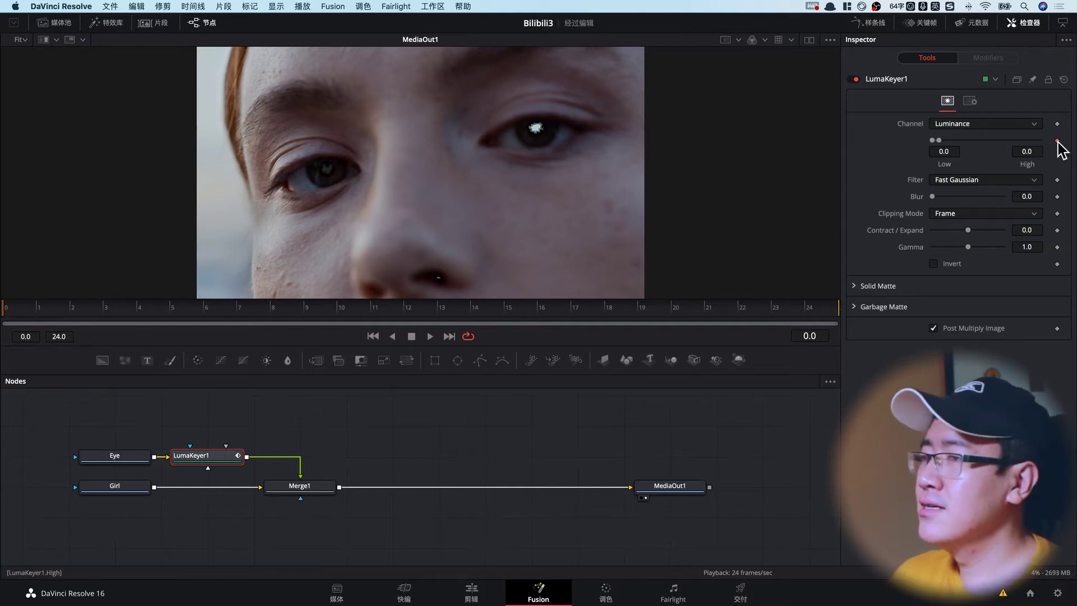
left_click(539, 308)
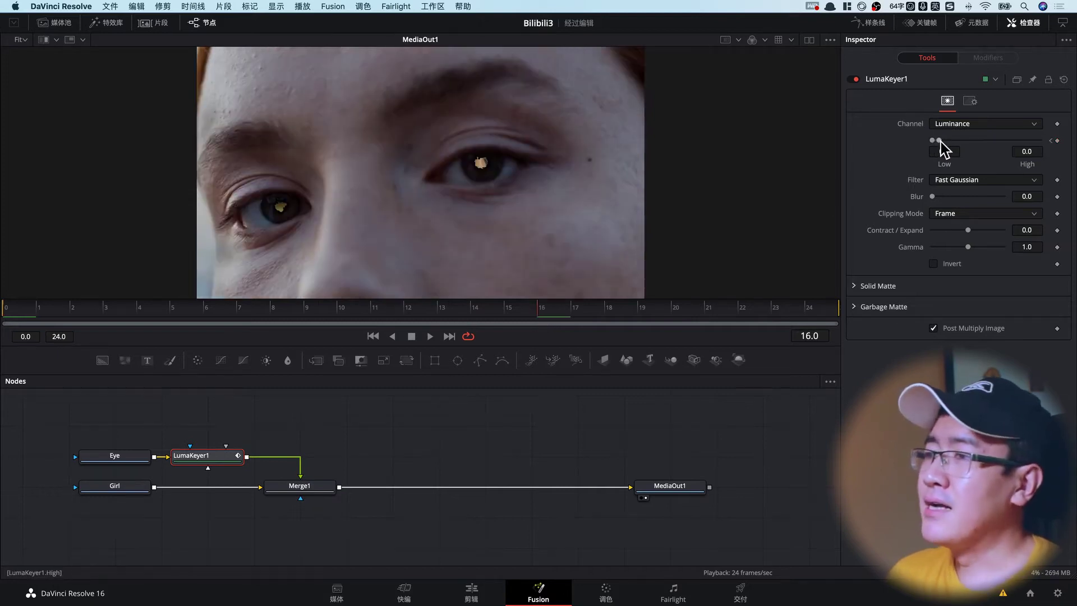
left_click_drag(941, 142, 1072, 137)
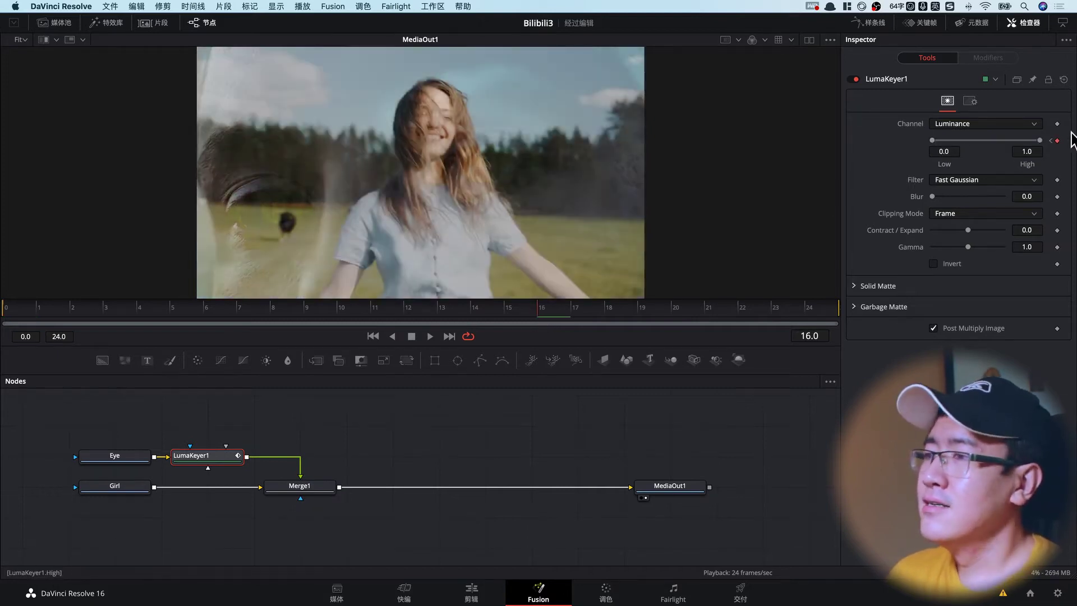
left_click(808, 308)
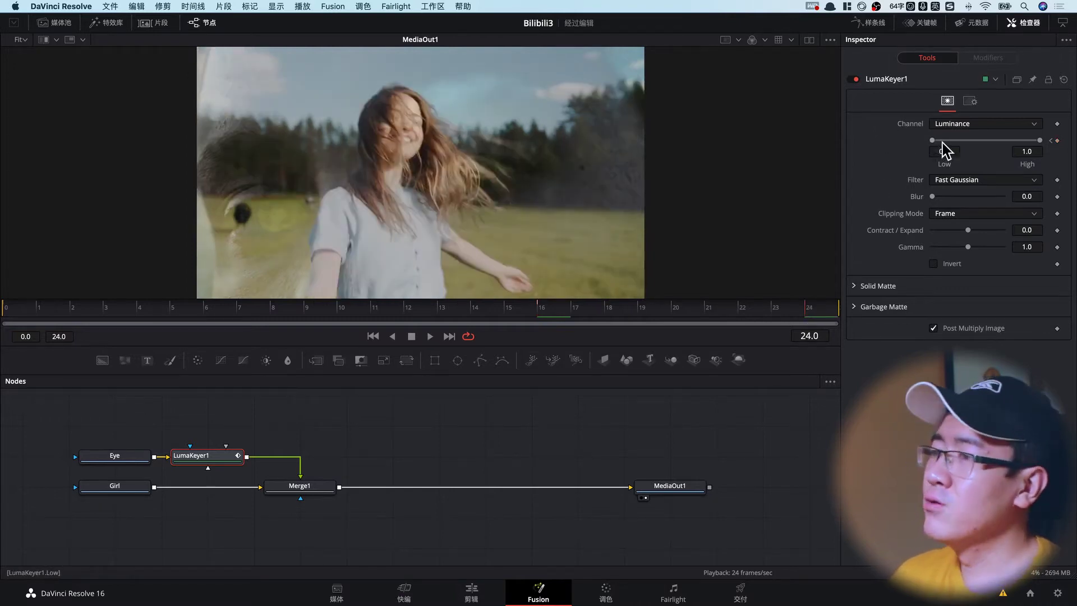
left_click_drag(932, 141, 1066, 145)
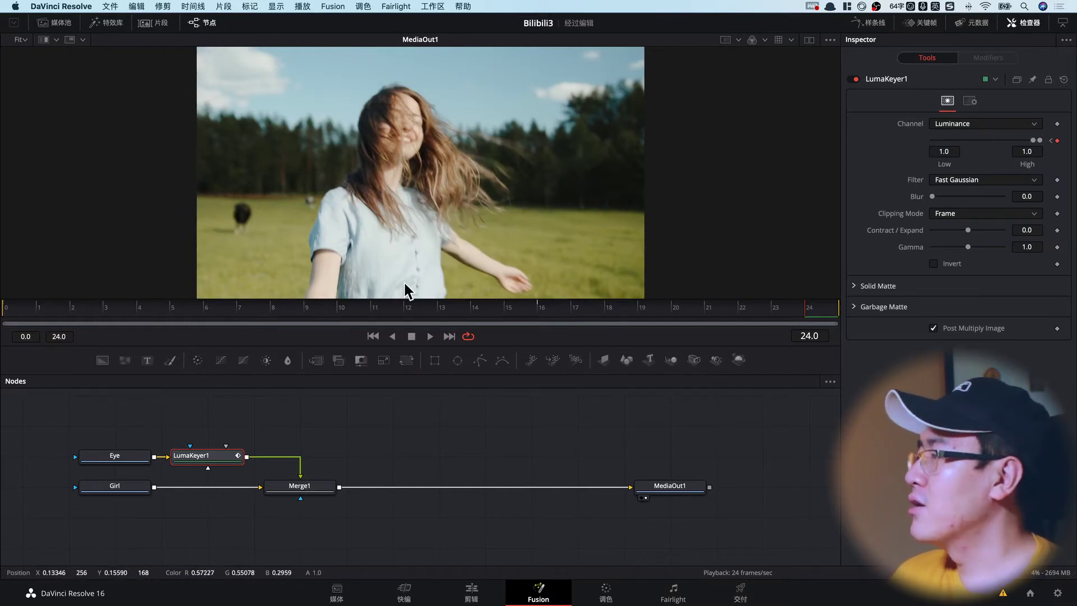
left_click(3, 309)
key("space")
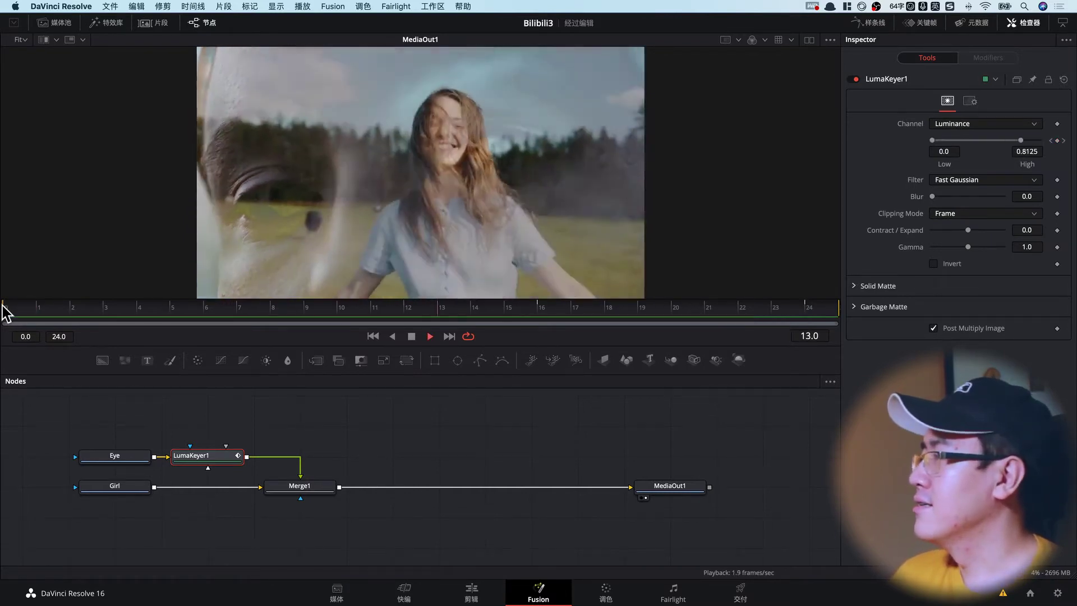
key("space")
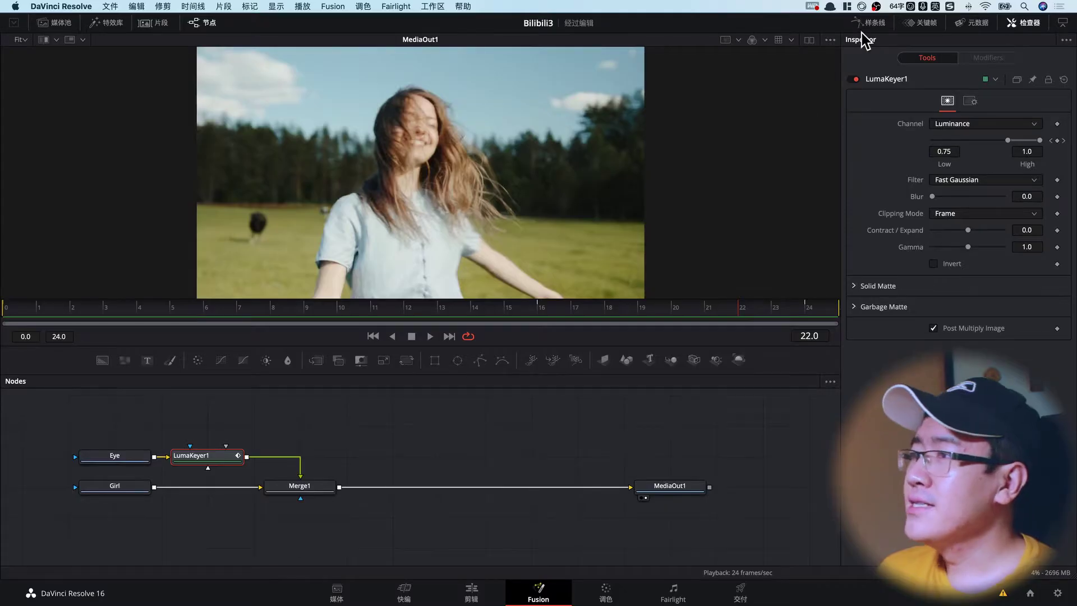
Step: In the Spline editor, clean up the Low curve's keyframes, moving one to frame 16, and smooth it
left_click(871, 26)
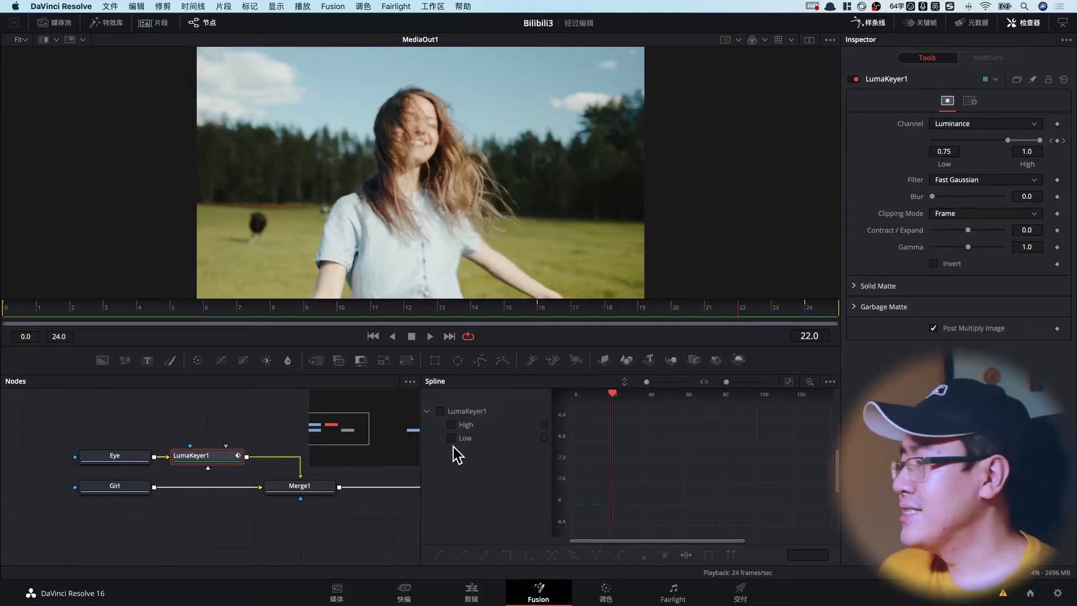
left_click(451, 438)
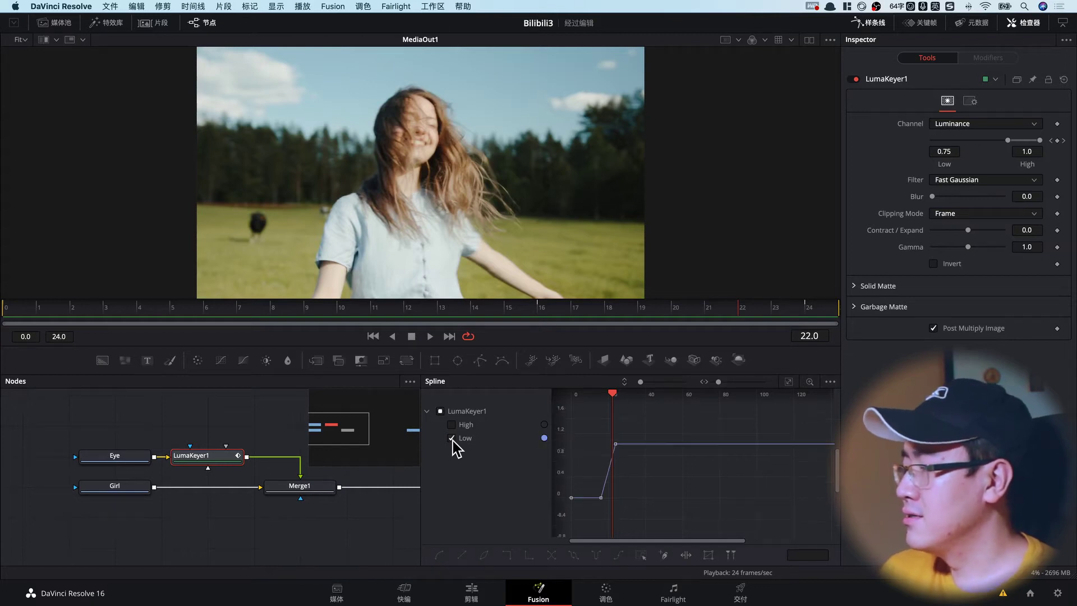
left_click_drag(421, 381, 297, 381)
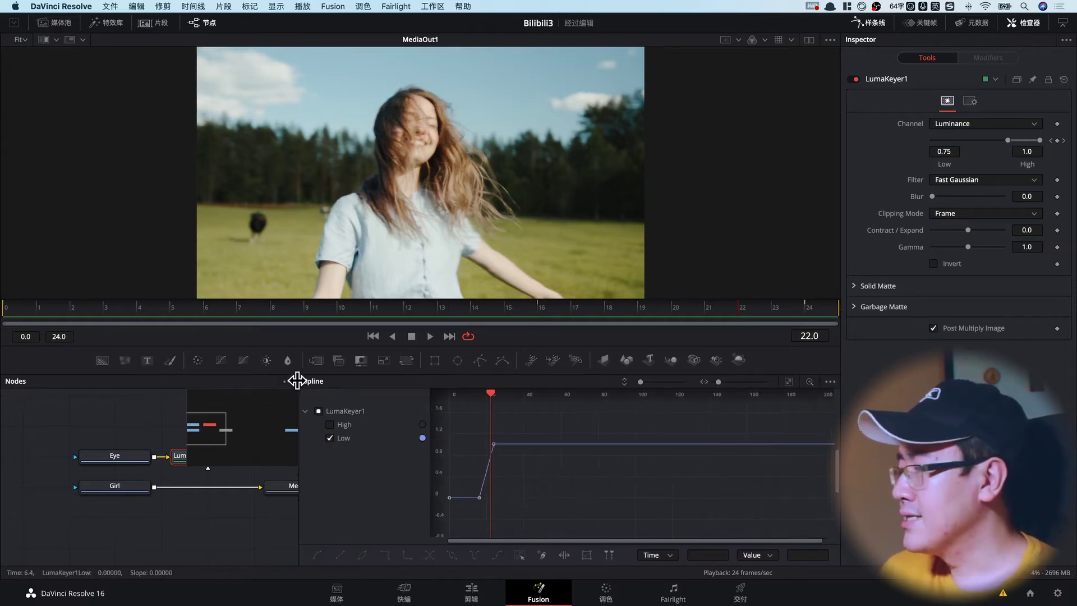
left_click(789, 382)
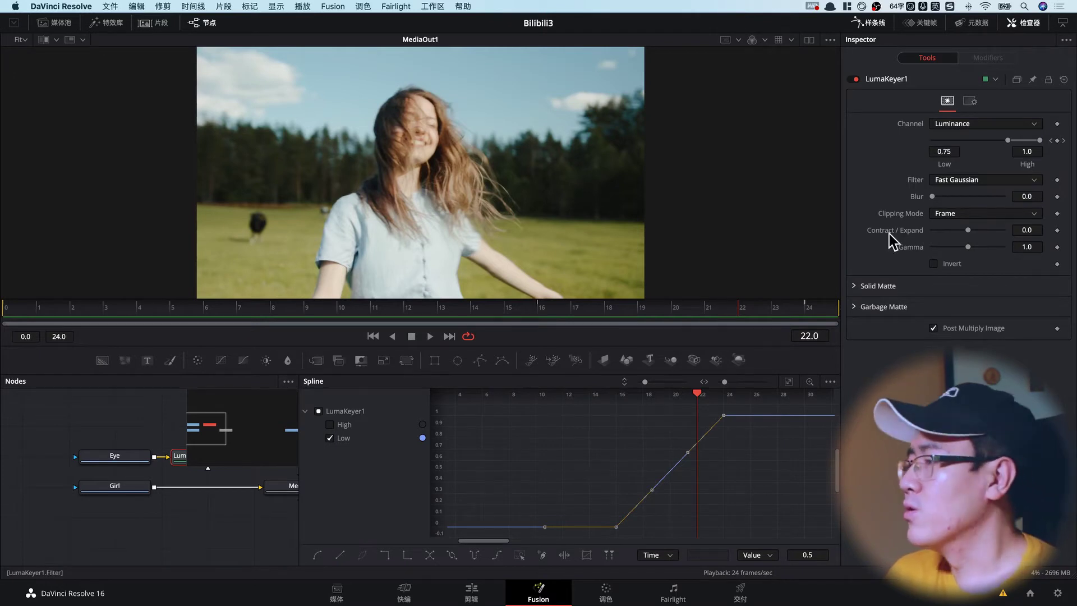
key("Delete")
left_click_drag(650, 555, 556, 529)
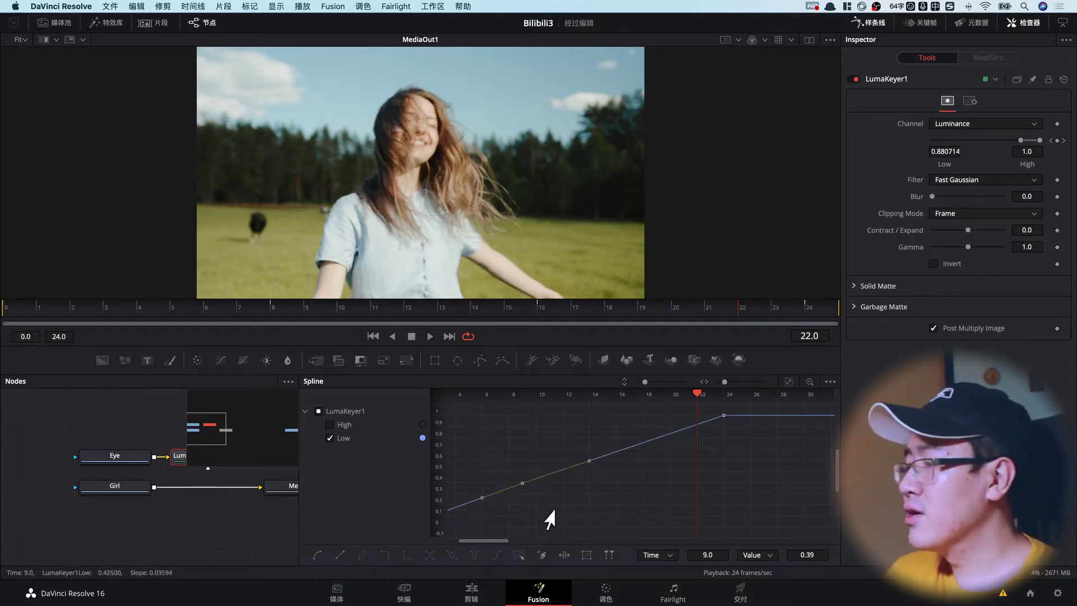
mouse_move(563, 527)
left_mouse_down()
mouse_move(651, 534)
mouse_move(563, 528)
left_mouse_up()
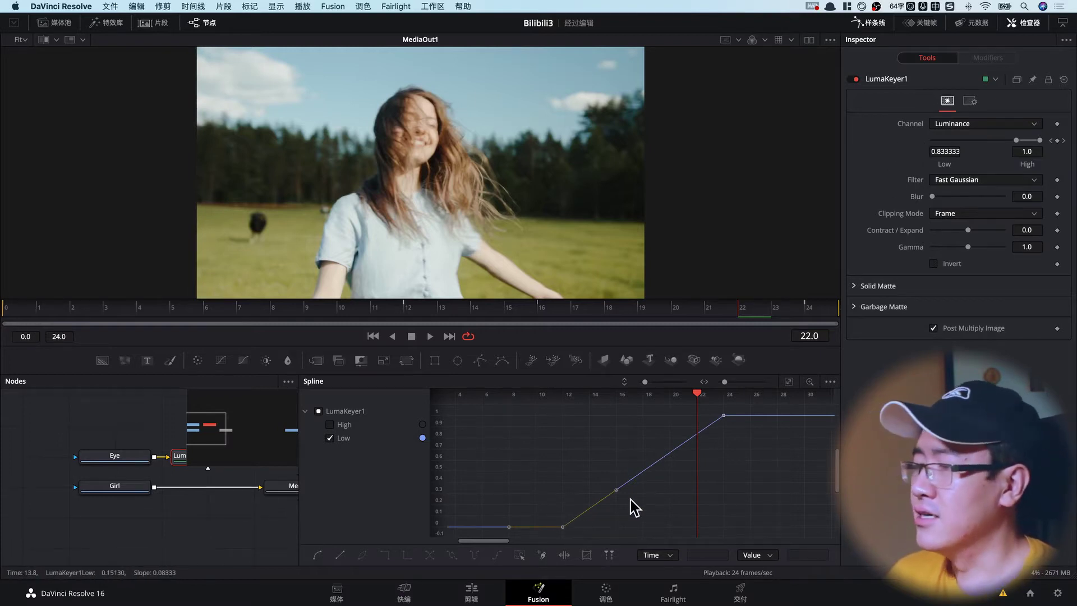
left_click_drag(538, 412, 797, 567)
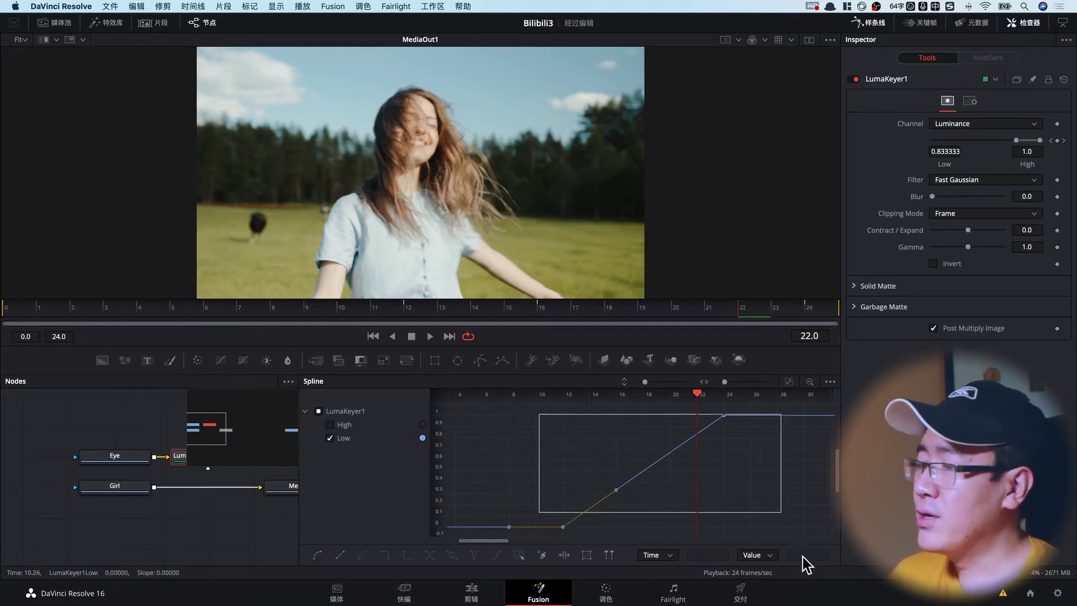
type("0.5")
key("s")
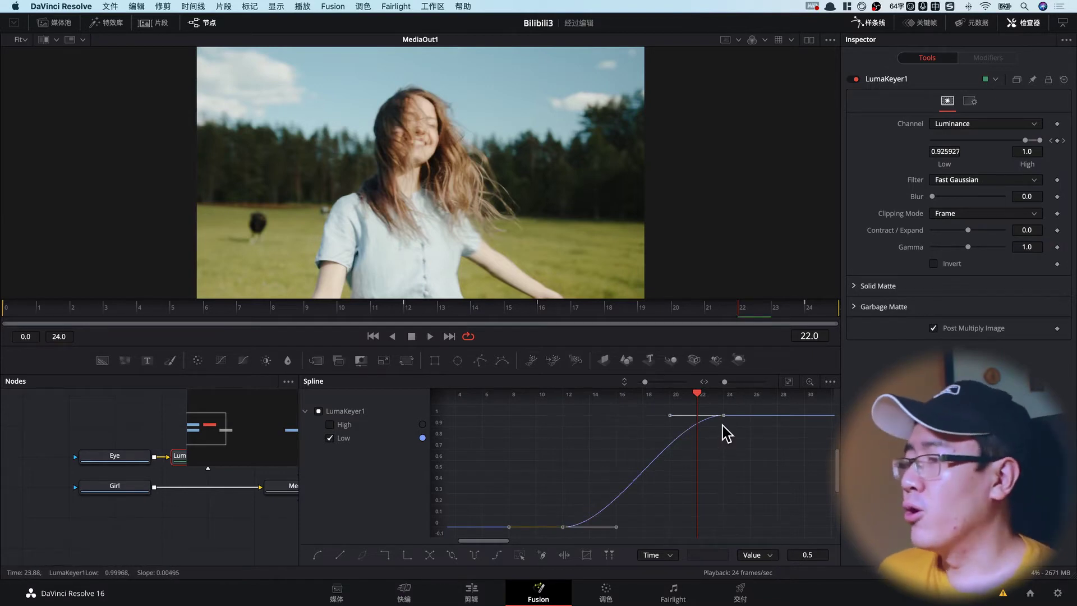
Step: Smooth the High curve into an S-curve with Ease In 33 and Ease Out 48
left_click(330, 425)
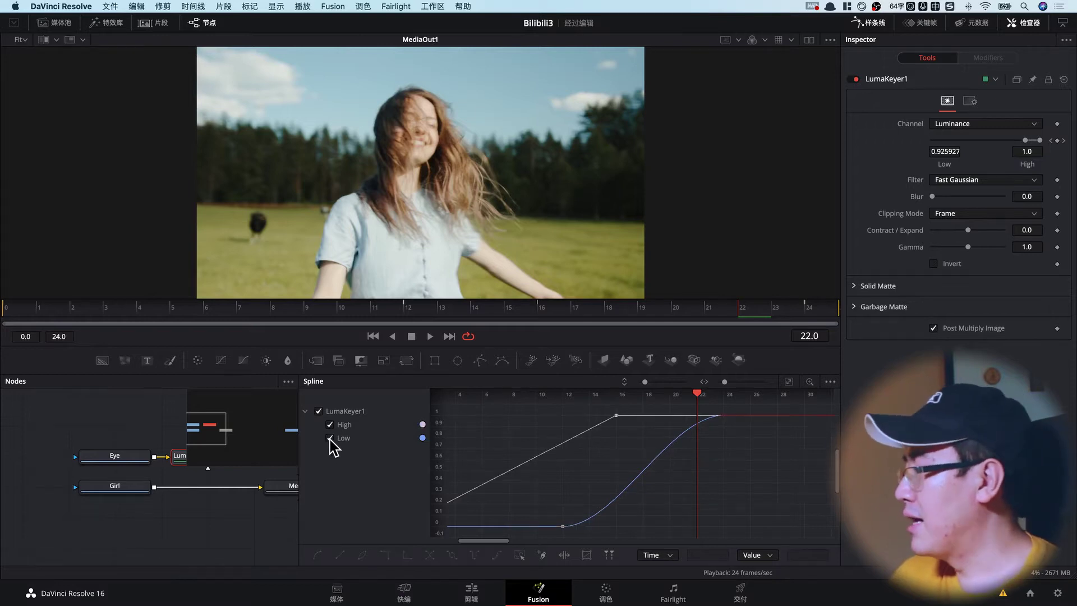
left_click(330, 438)
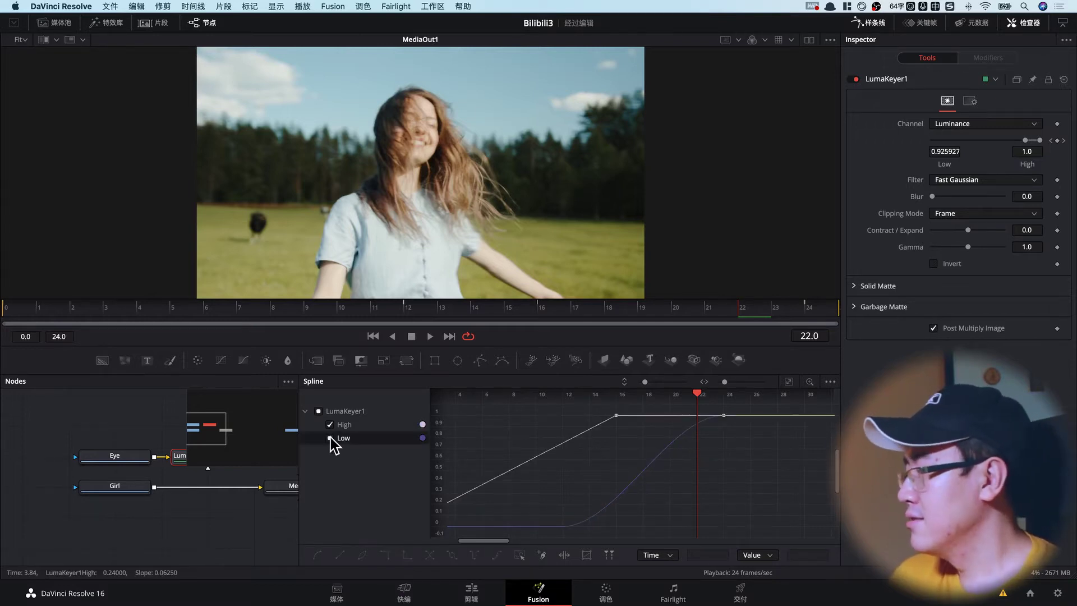
left_click(790, 387)
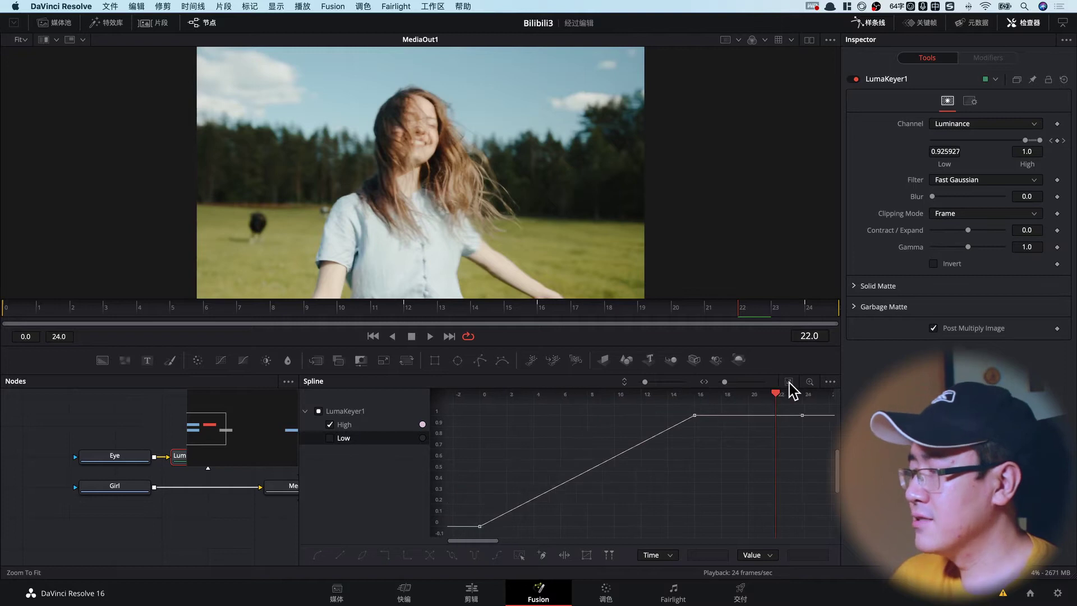
left_click_drag(468, 410, 791, 564)
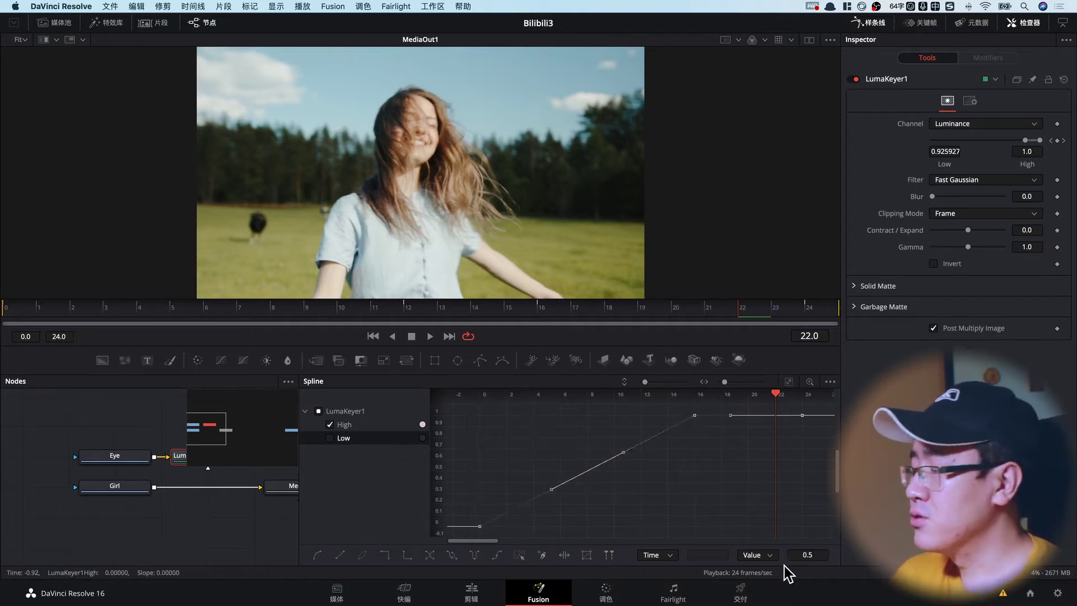
key("s")
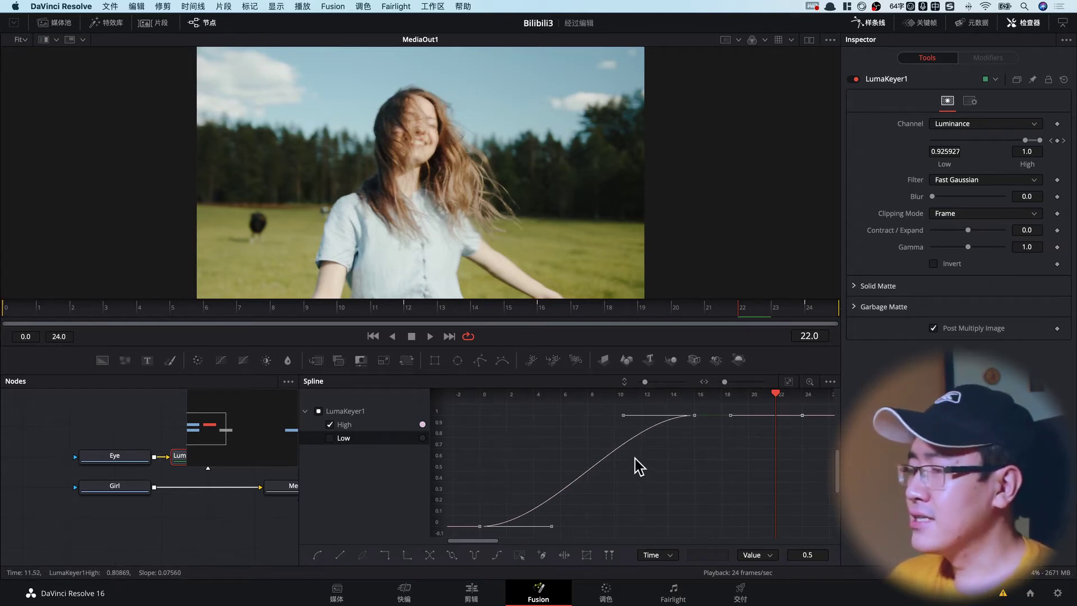
key("super+t")
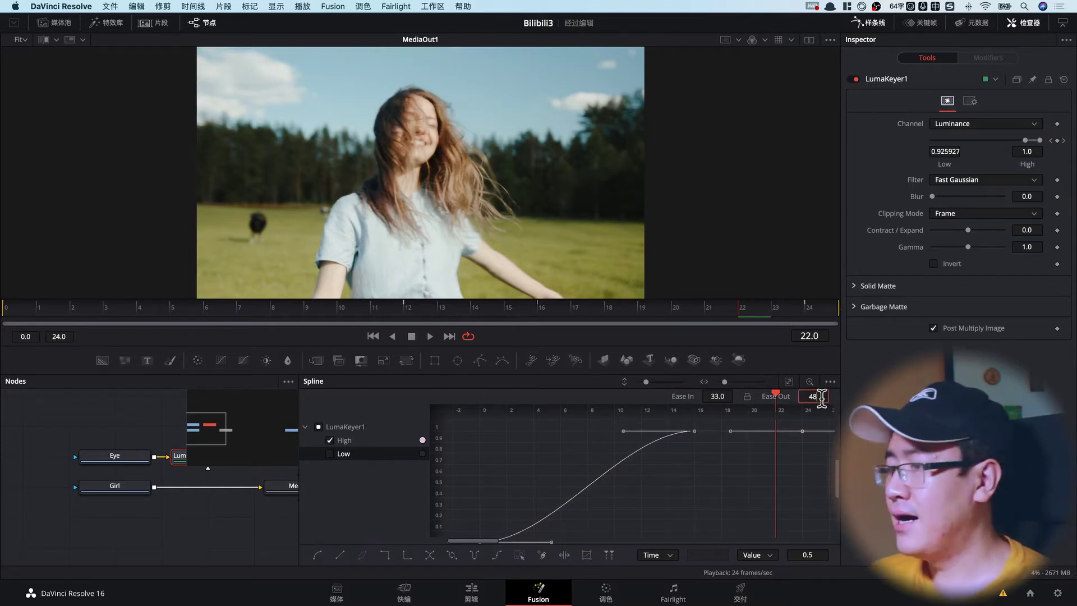
key("Return")
left_click(735, 466)
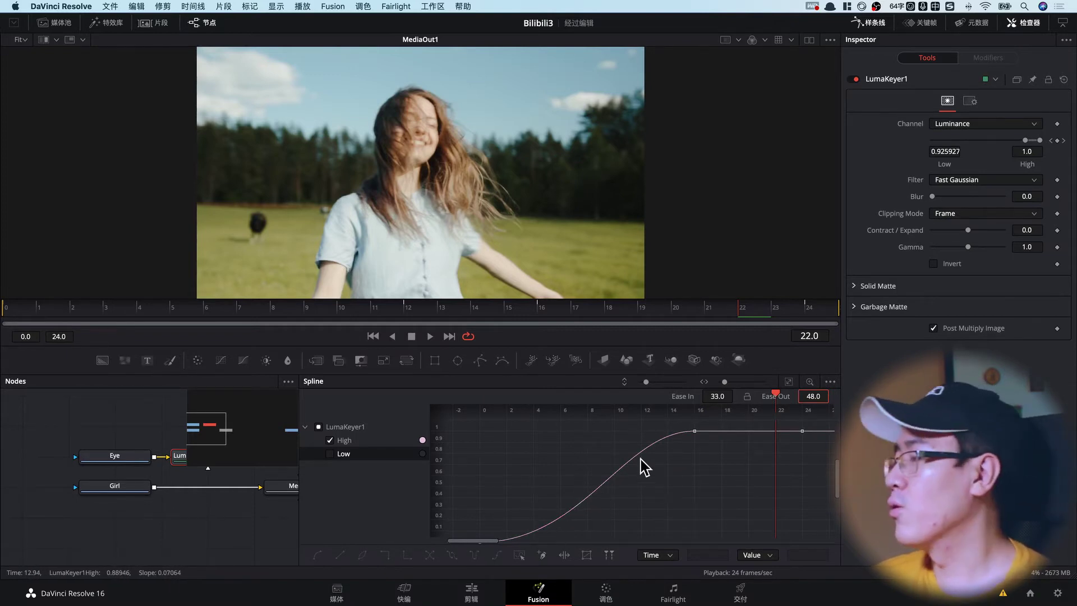
Step: Close the Spline editor, play the comp from frame 0, and move Merge1 right beside MediaOut1
left_click(873, 26)
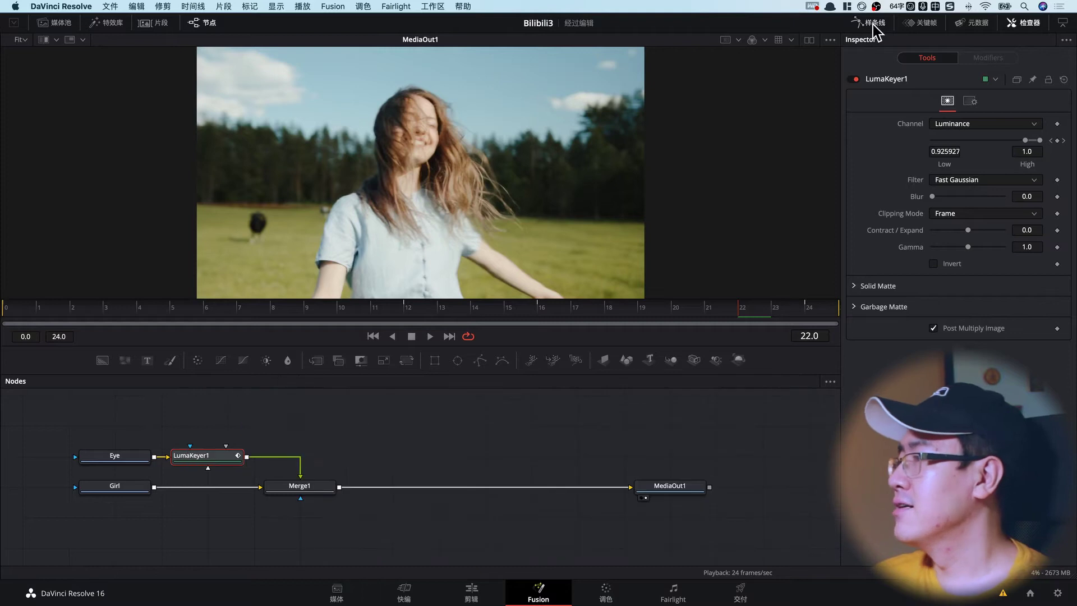
left_click(5, 314)
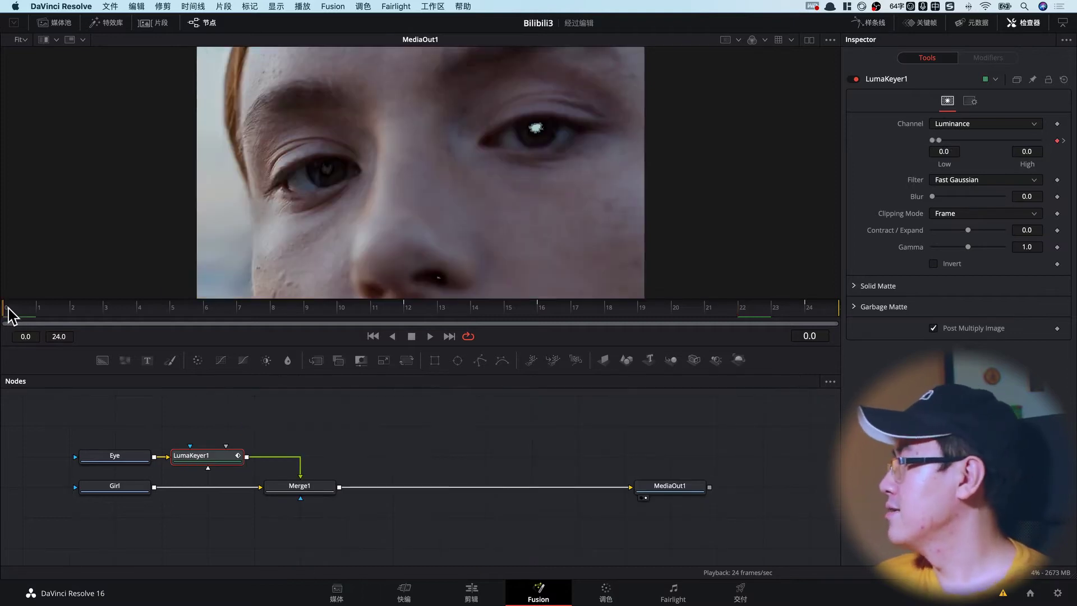
key("space")
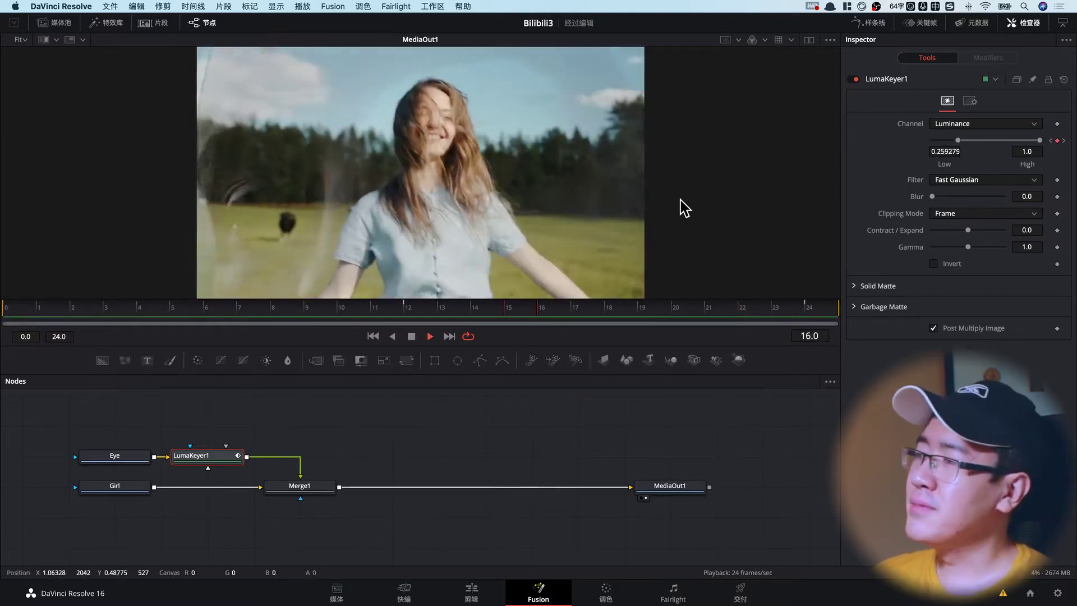
key("space")
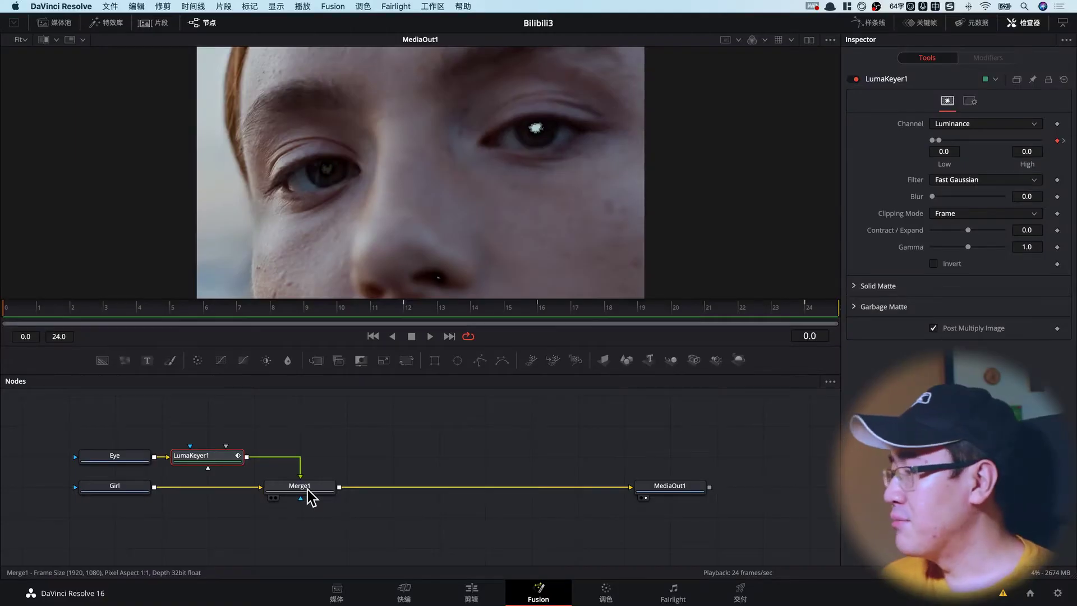
left_click_drag(310, 497, 541, 496)
Step: Add Transform nodes after LumaKeyer1 and after Girl, placing Transform2 before Merge1
left_click(214, 462)
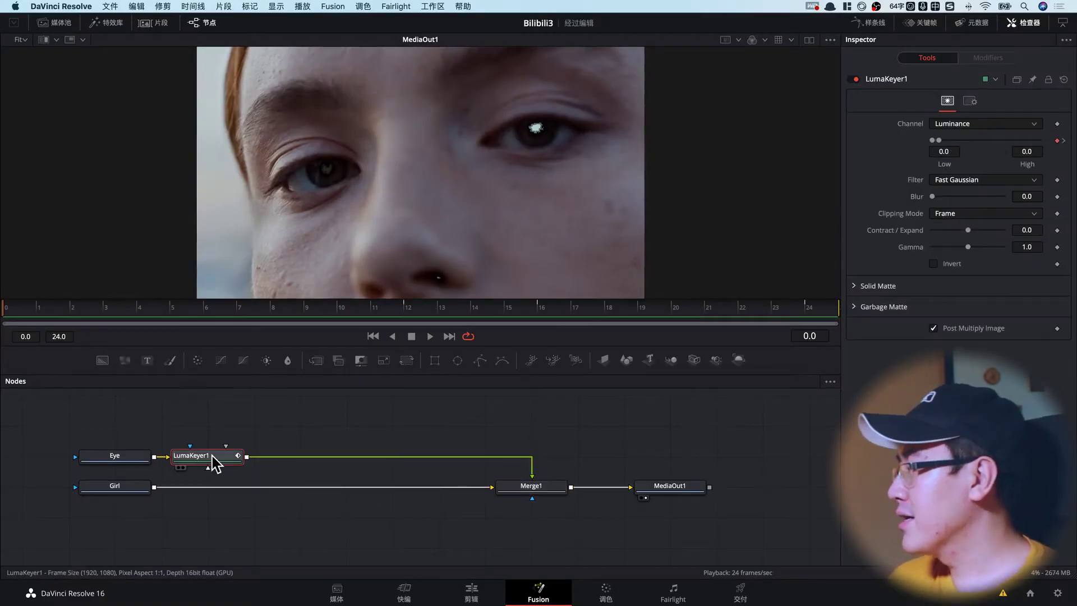
left_click(408, 362)
left_click(137, 487)
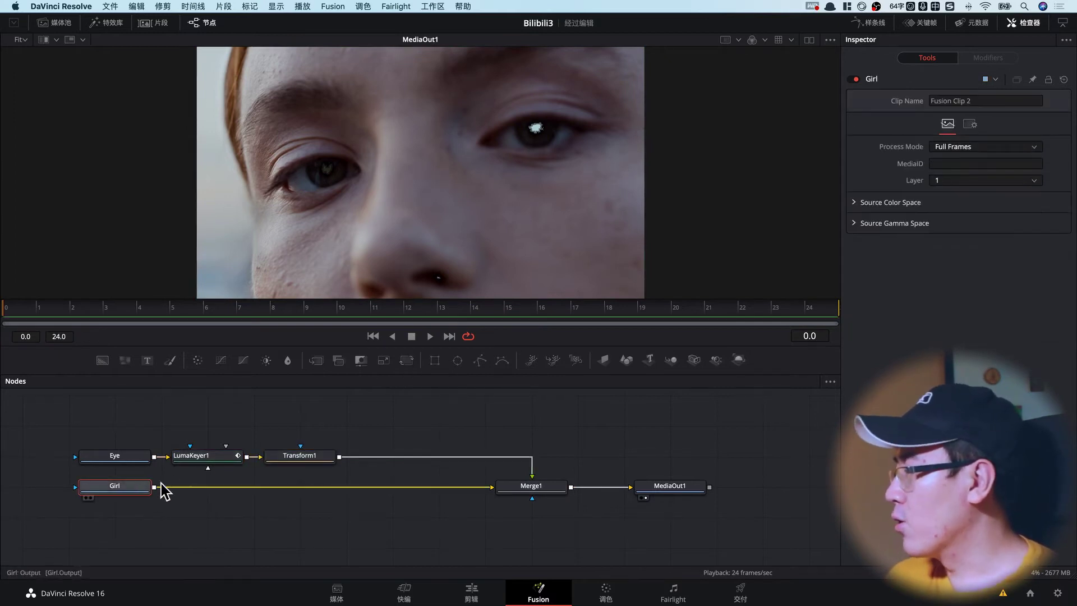
left_click(408, 359)
left_click_drag(224, 491, 317, 487)
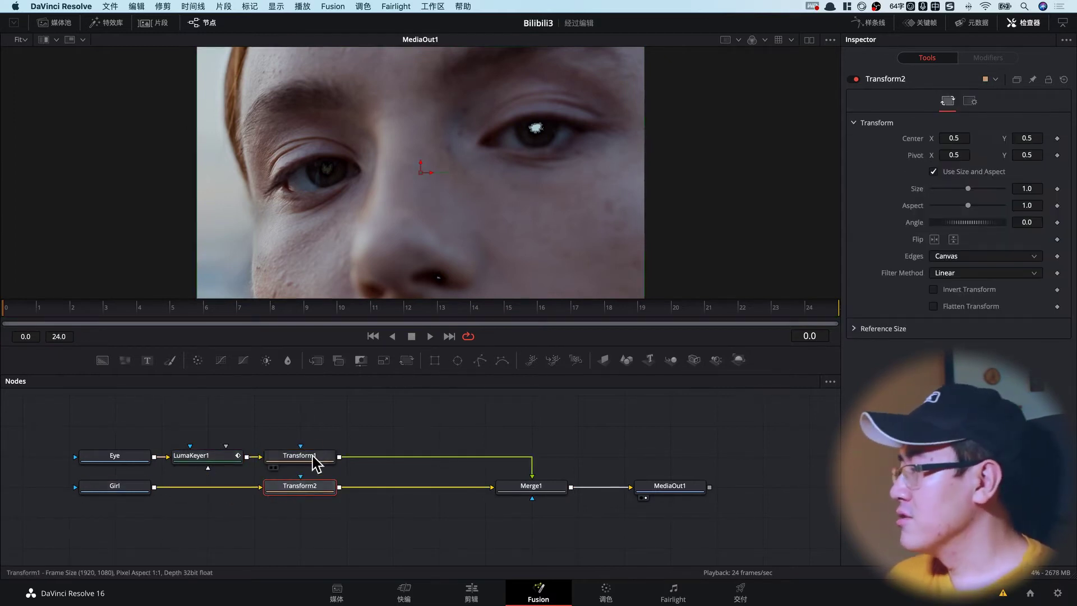
Step: Rename Transform1 to ZoomA and Transform2 to ZoomB
left_click(318, 465)
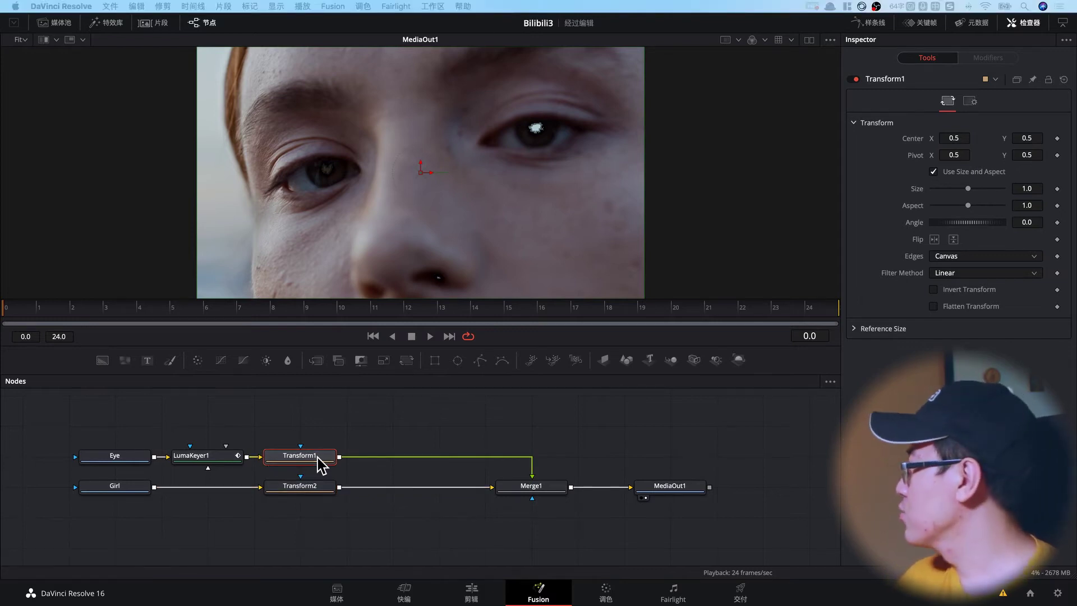
type("ZoomA")
key("Return")
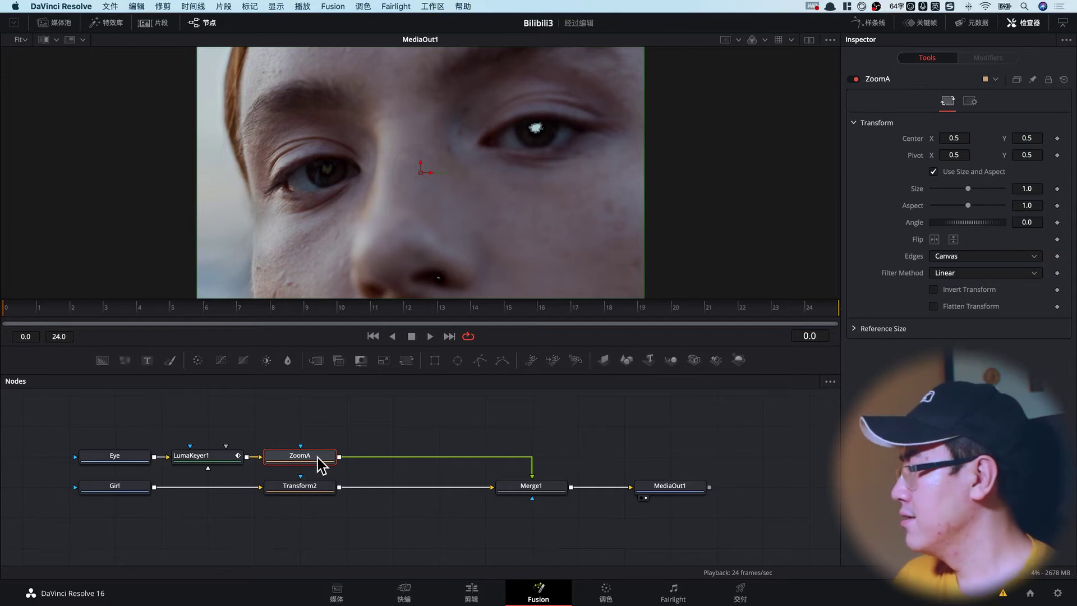
left_click(301, 483)
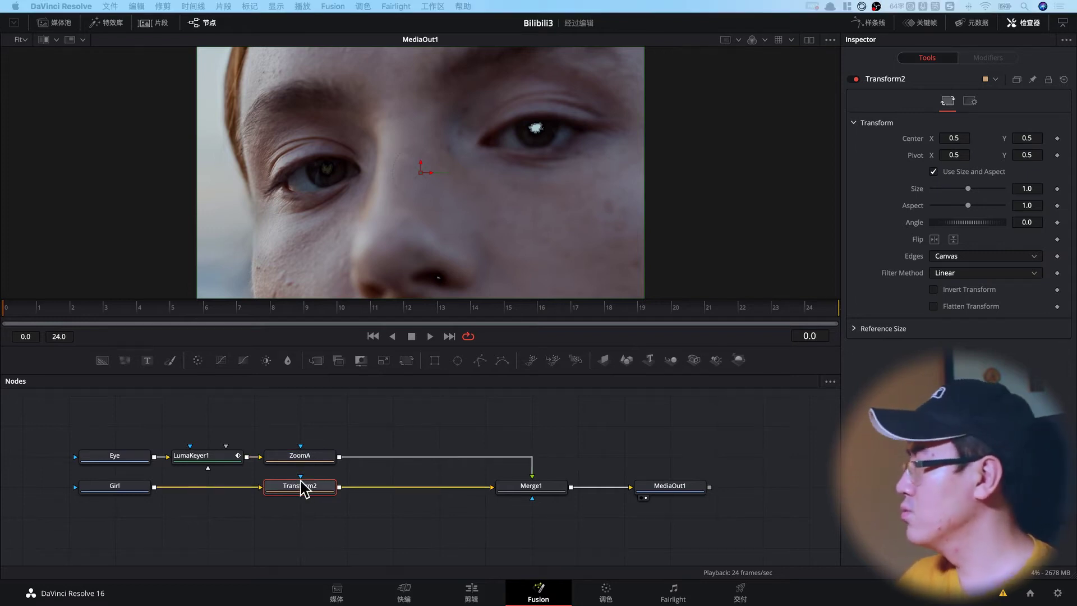
key("Return")
left_click(311, 457)
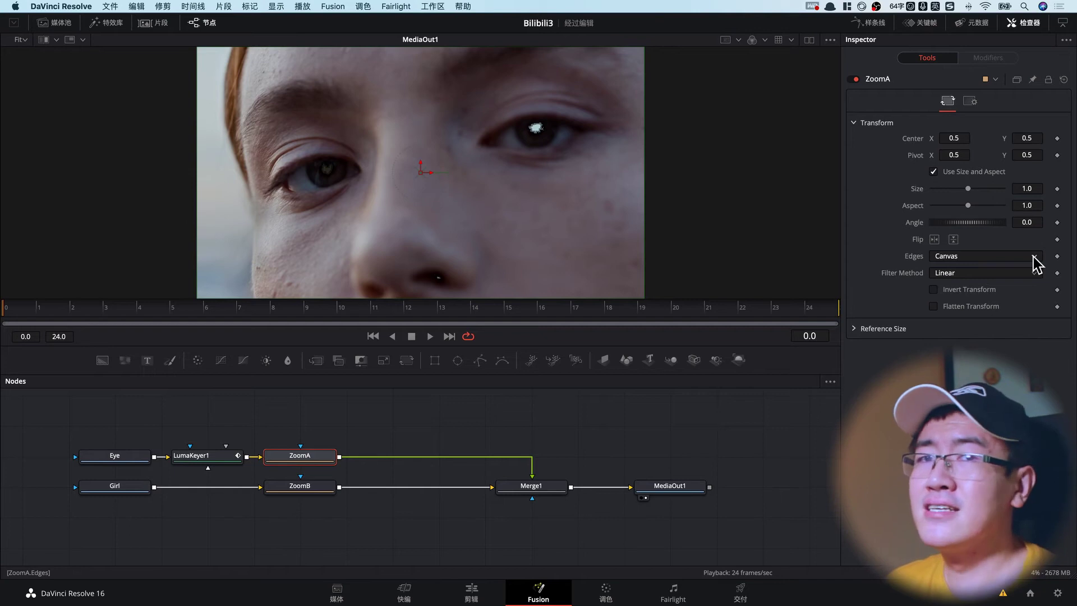
Step: Turn on Motion Blur for ZoomA, keeping Quality 2 and Shutter Angle 180
left_click(971, 101)
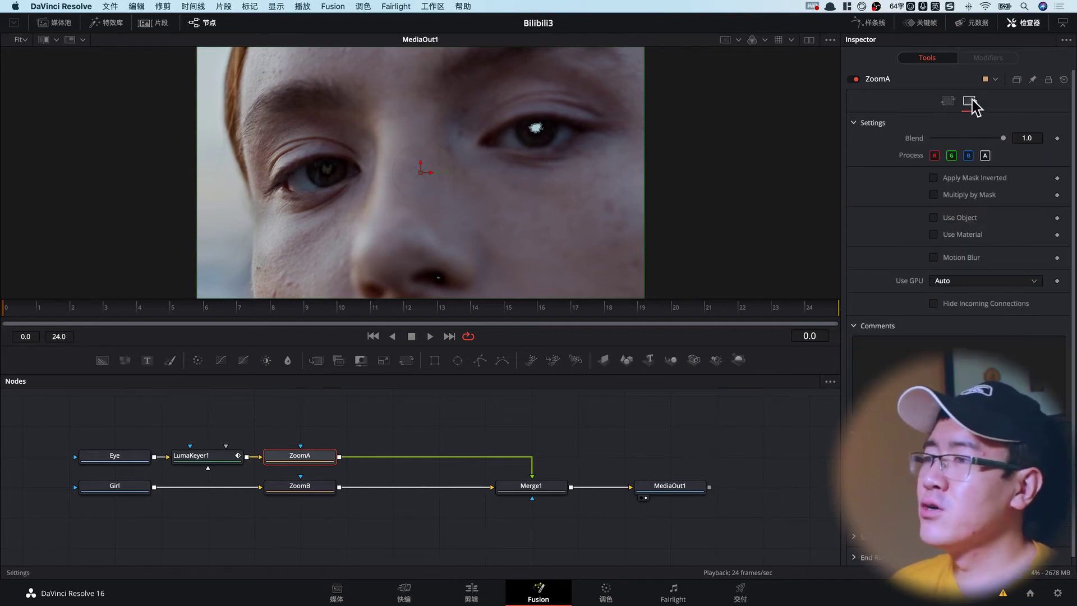
left_click(937, 257)
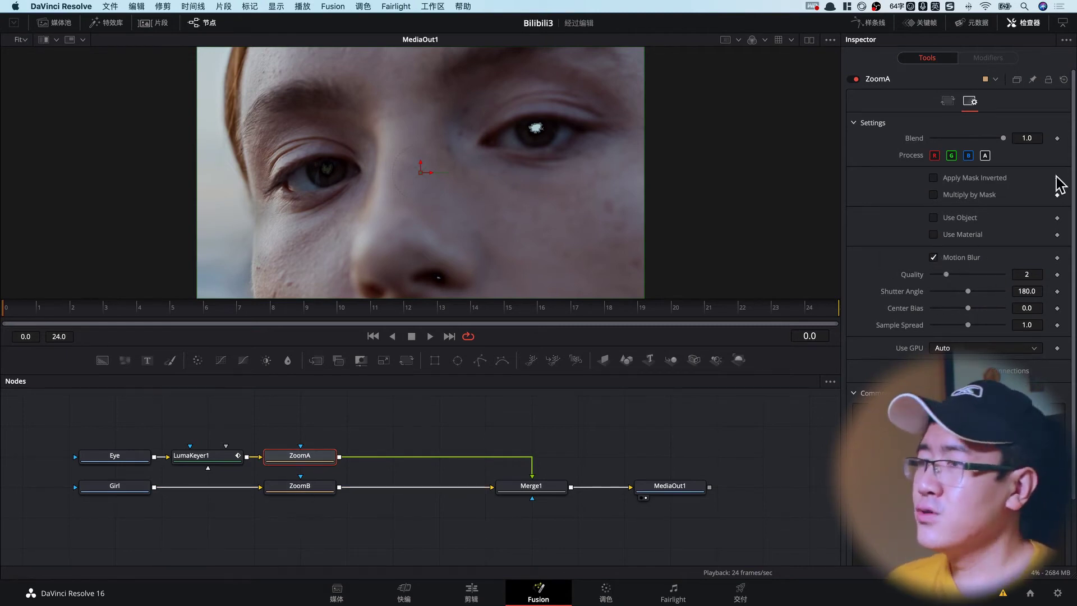
left_click(316, 497)
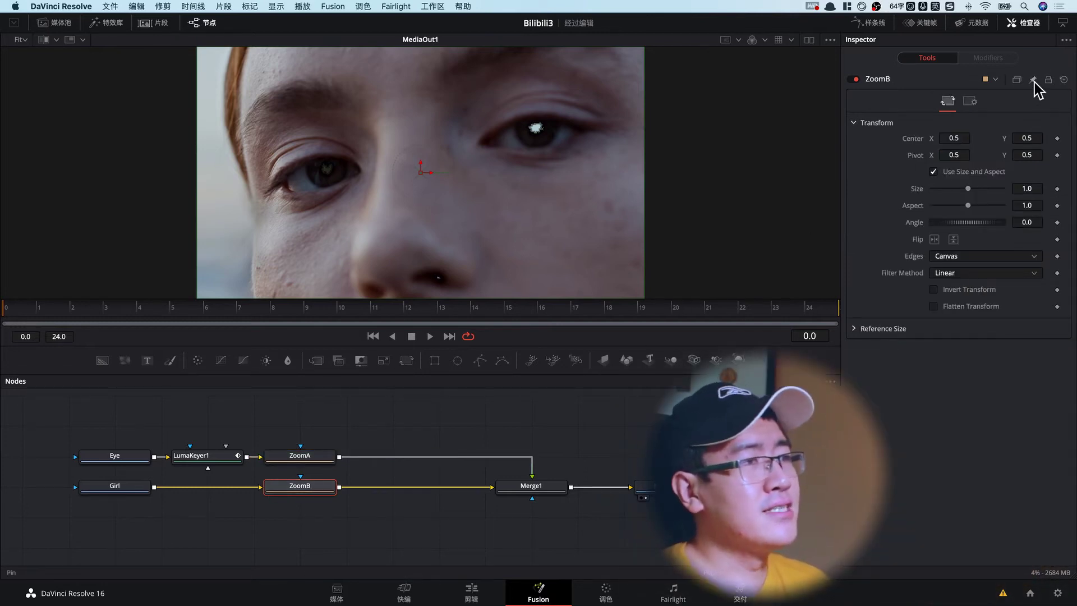
Step: Drive ZoomB's Pivot with the expression ZoomA.Pivot, linked to ZoomA's pivot
left_click(309, 461)
scroll(1041, 138, "down", 1)
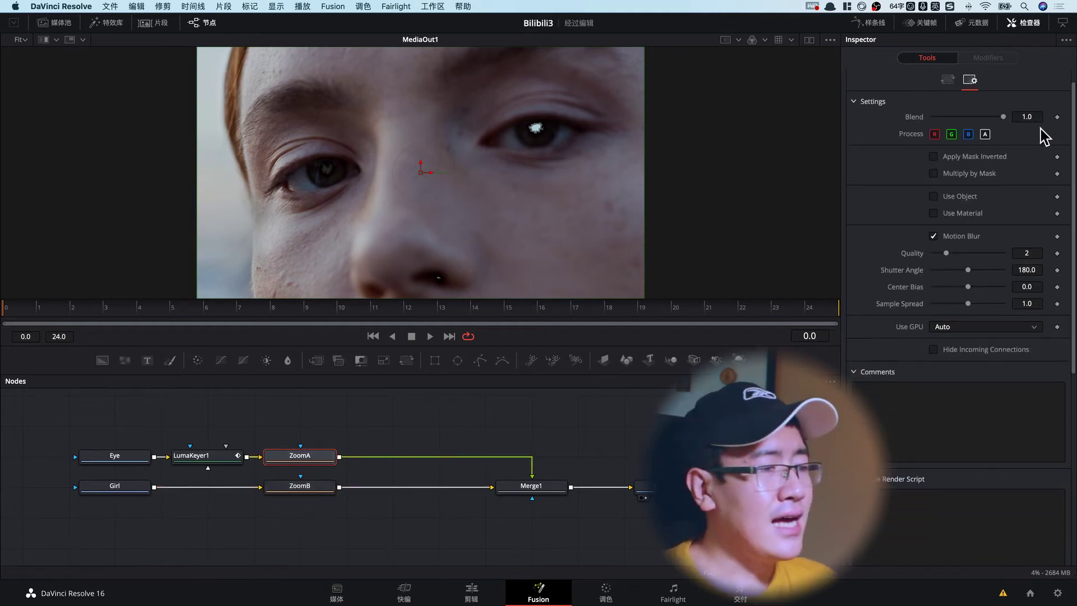
scroll(1044, 158, "down", 7)
scroll(1043, 163, "down", 3)
left_click(1043, 168)
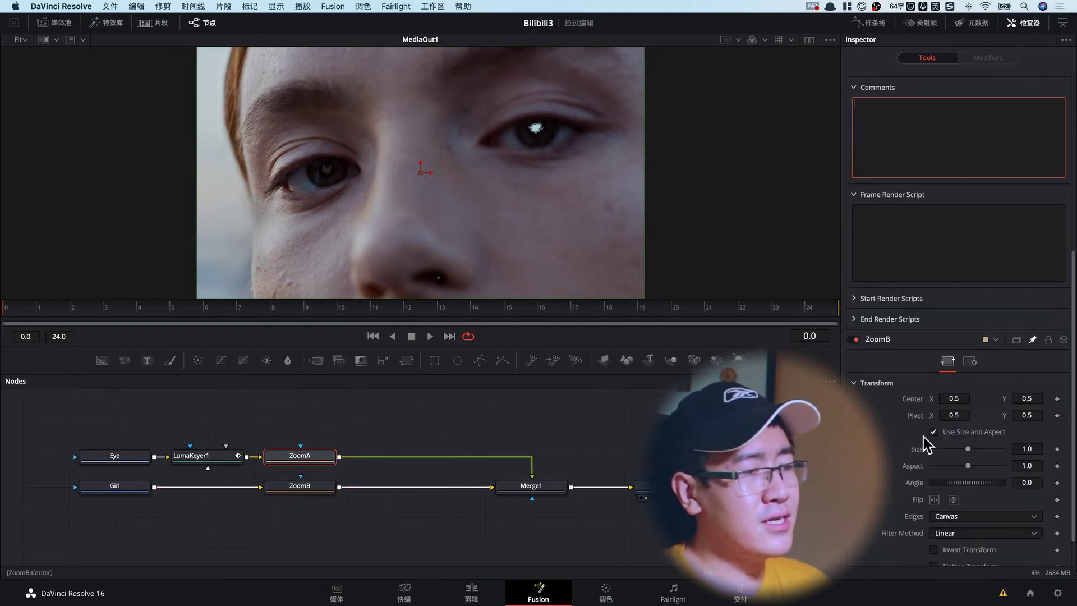
scroll(968, 398, "up", 10)
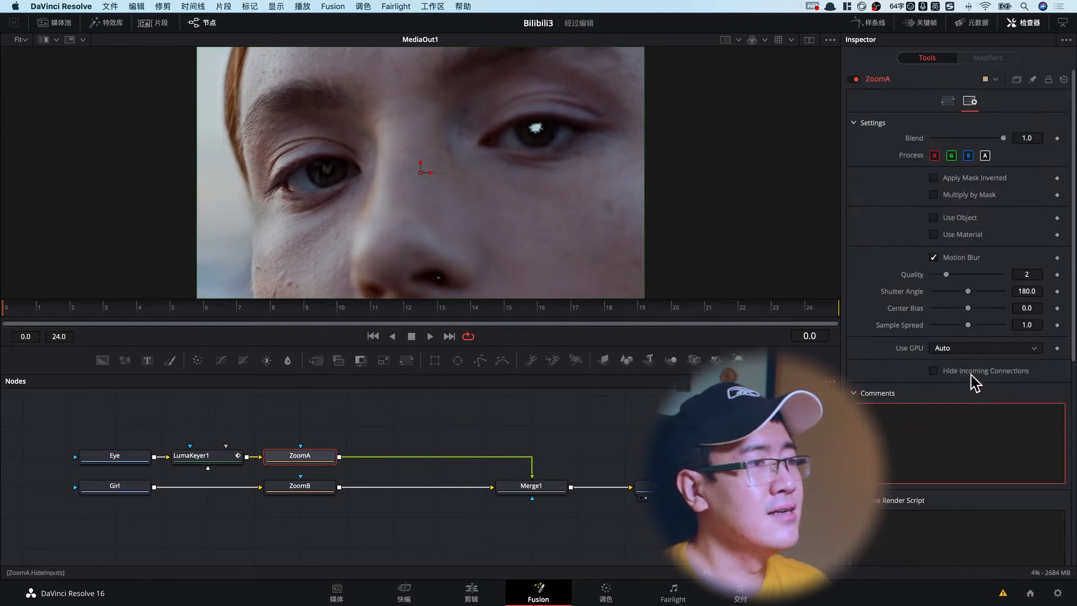
left_click(948, 102)
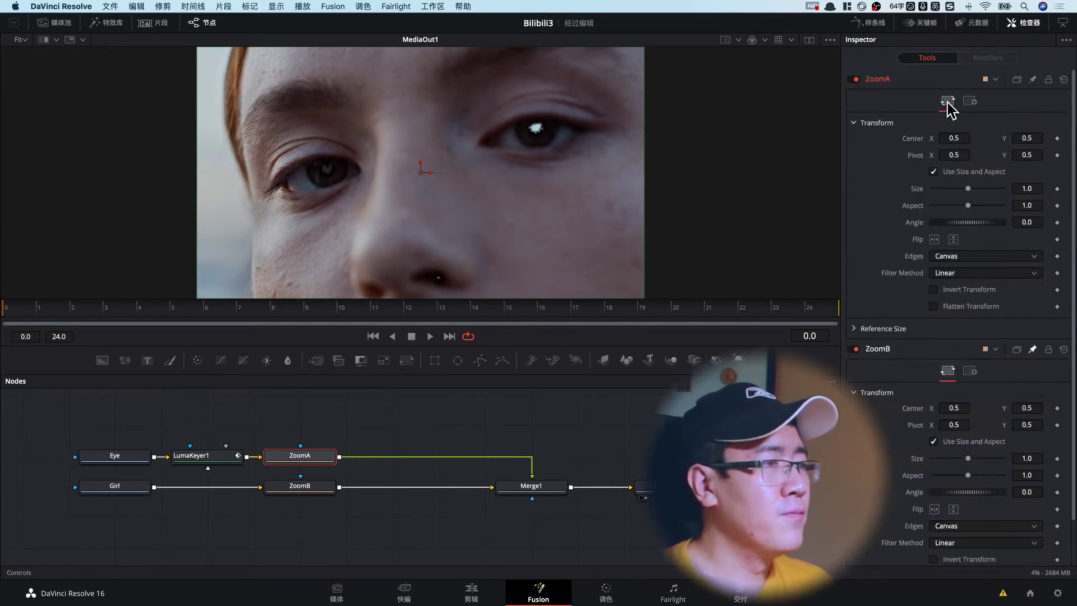
scroll(918, 386, "down", 2)
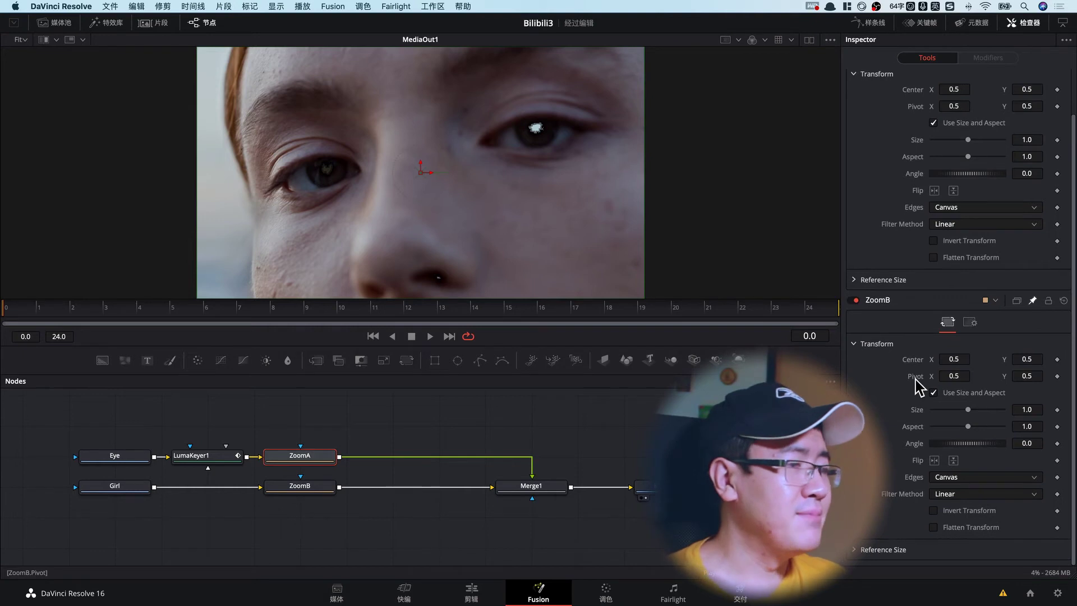
right_click(914, 381)
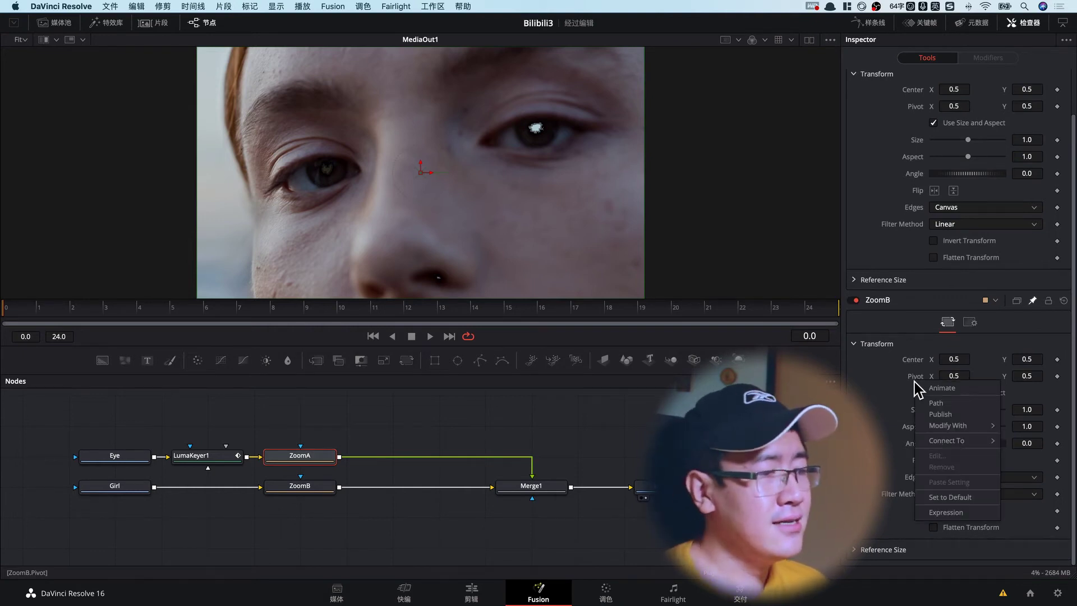
left_click(935, 512)
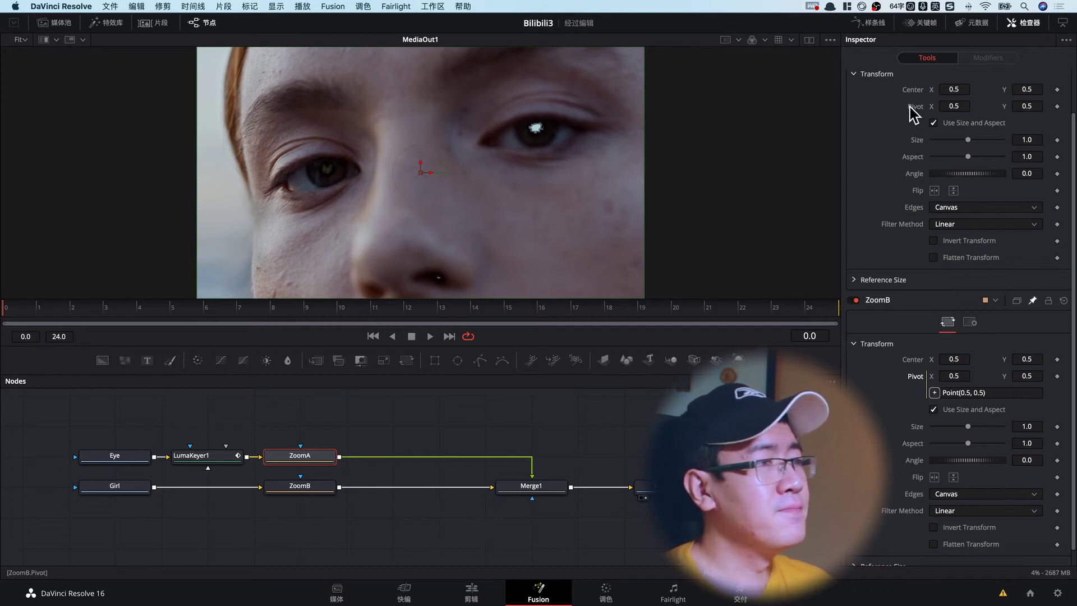
left_click_drag(914, 113, 914, 109)
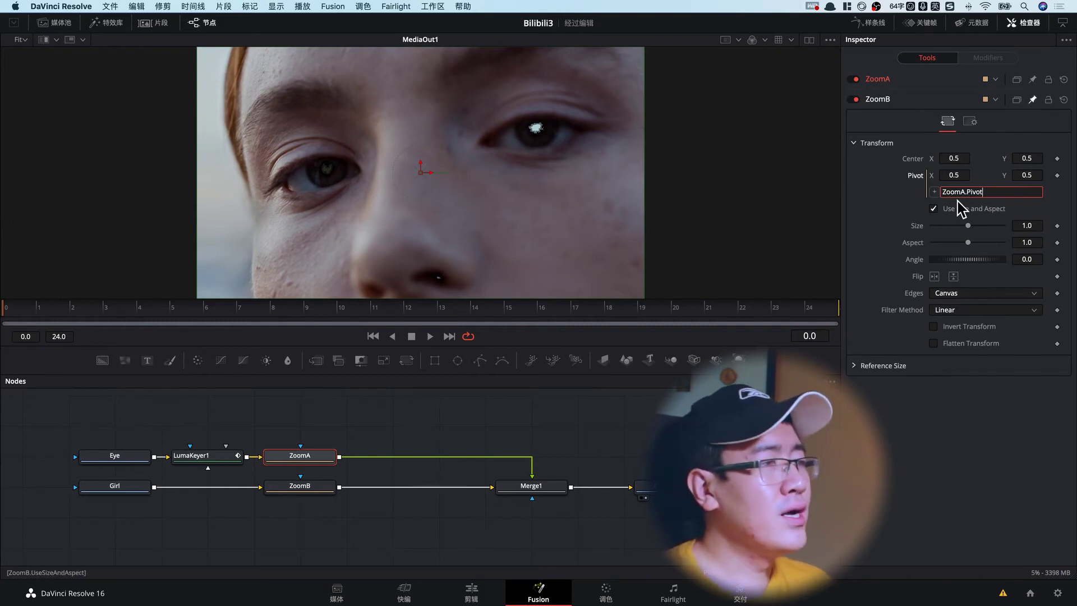
Step: Drive ZoomB's Edges with the expression ZoomA.Edges, linked to ZoomA's edges
right_click(910, 295)
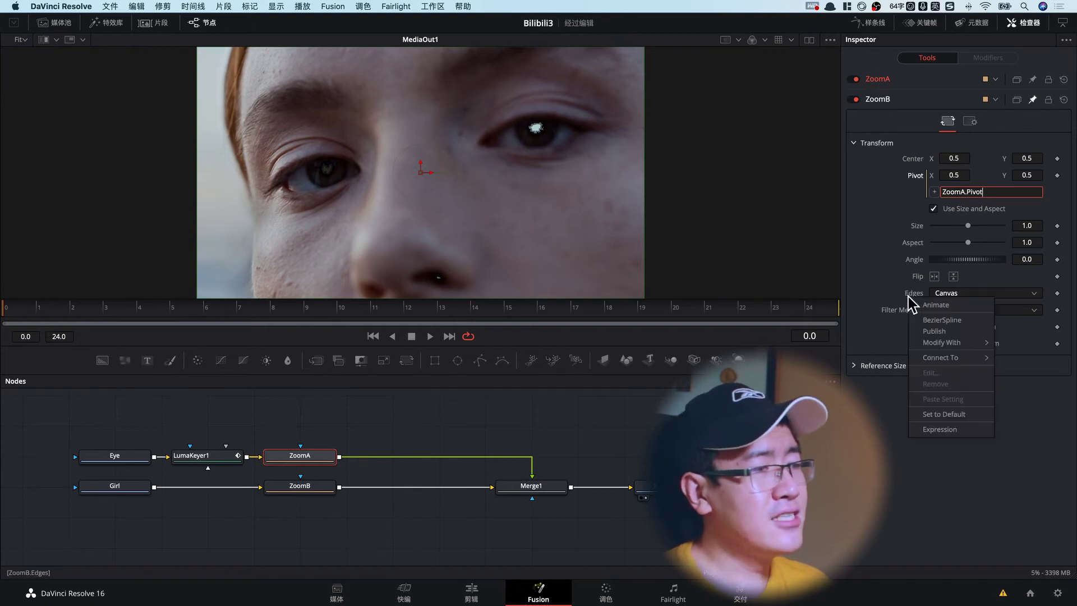
left_click(932, 430)
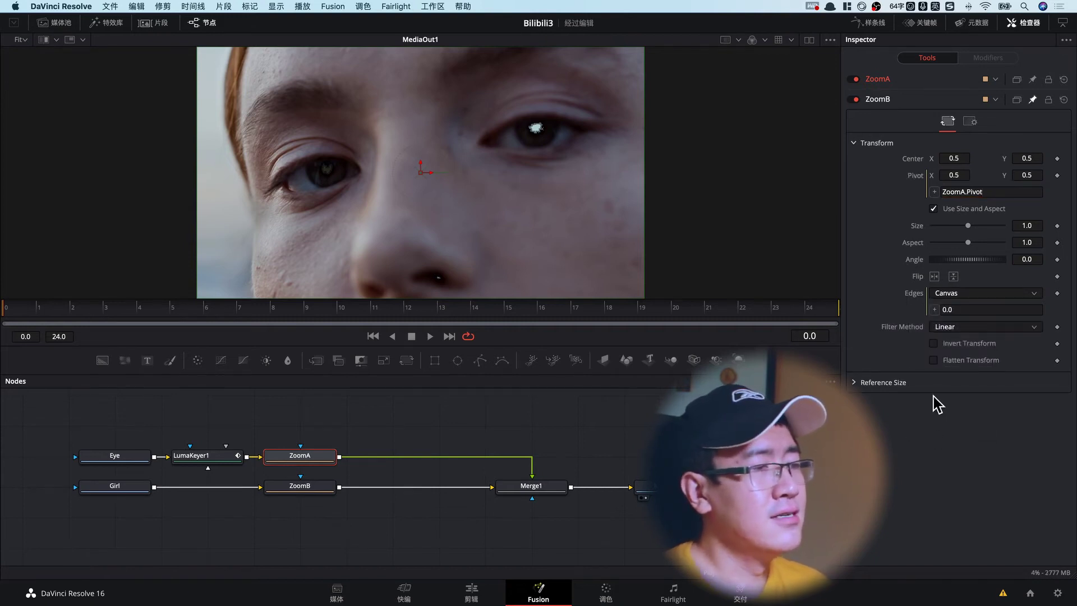
left_click(877, 78)
scroll(948, 268, "down", 3)
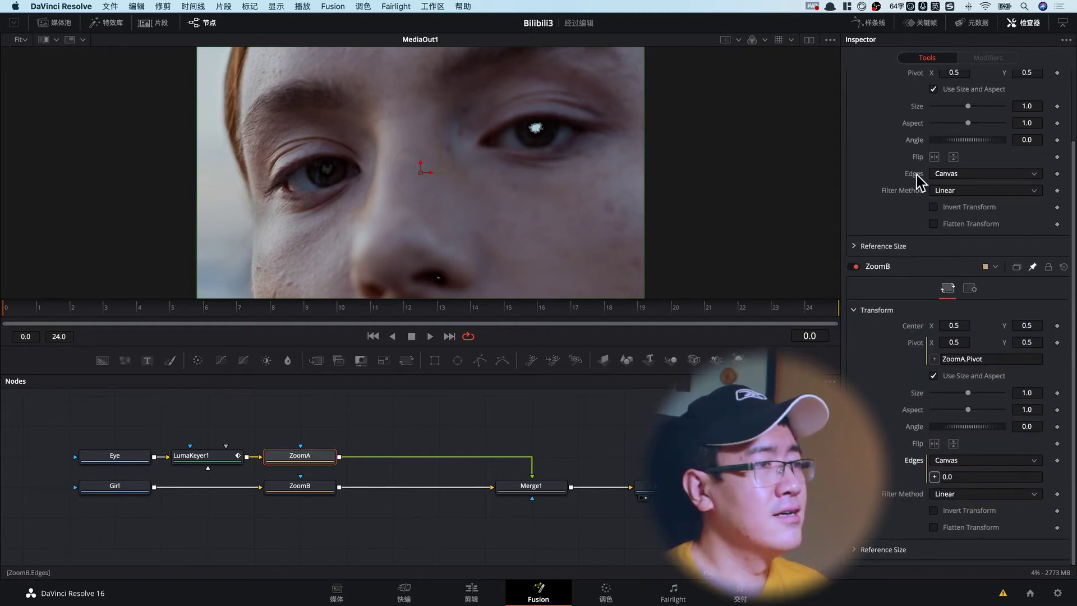
left_click_drag(934, 476, 918, 182)
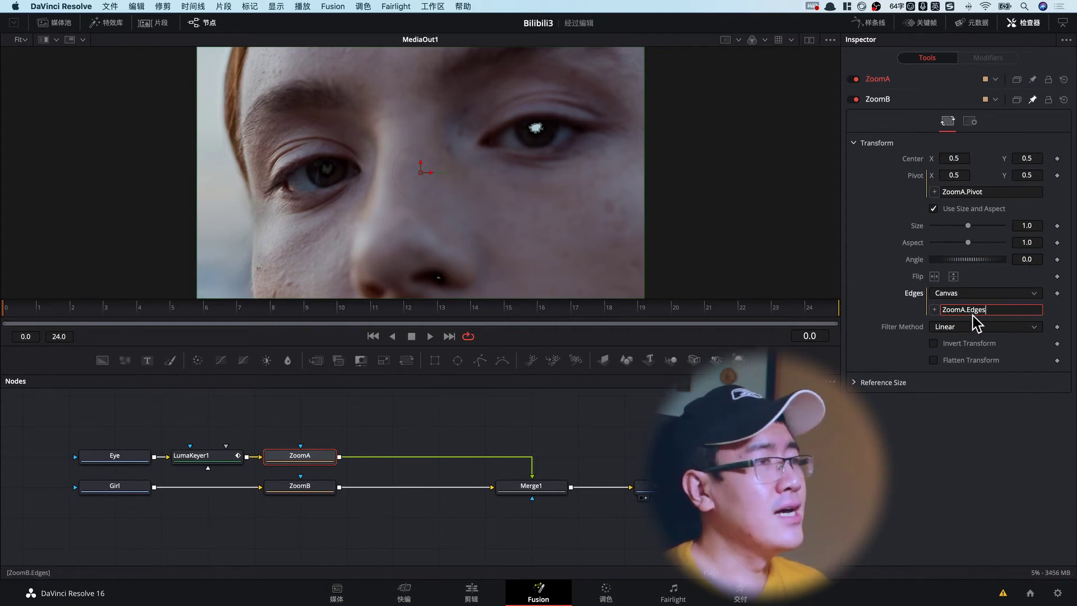
Step: Enable ZoomB's motion blur and link its Motion Blur to ZoomA.MotionBlur with an expression
left_click(973, 124)
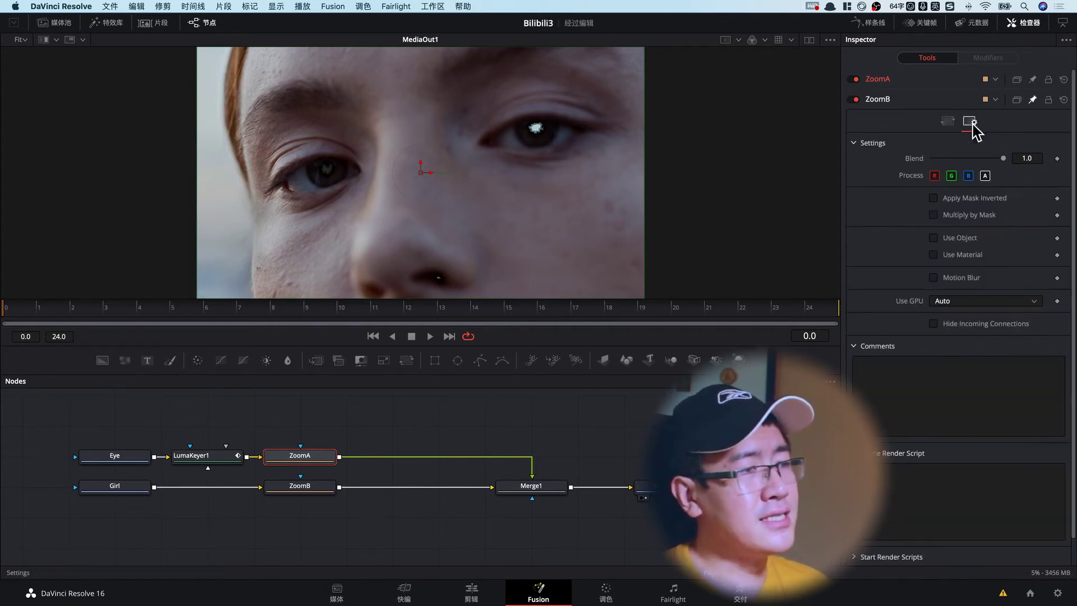
left_click(934, 278)
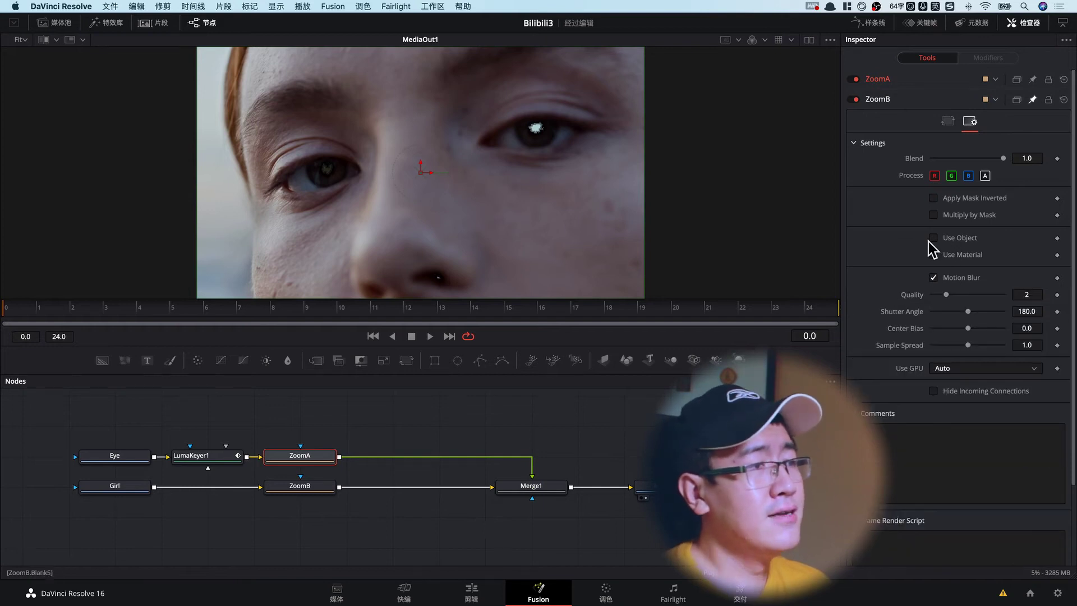
left_click(878, 80)
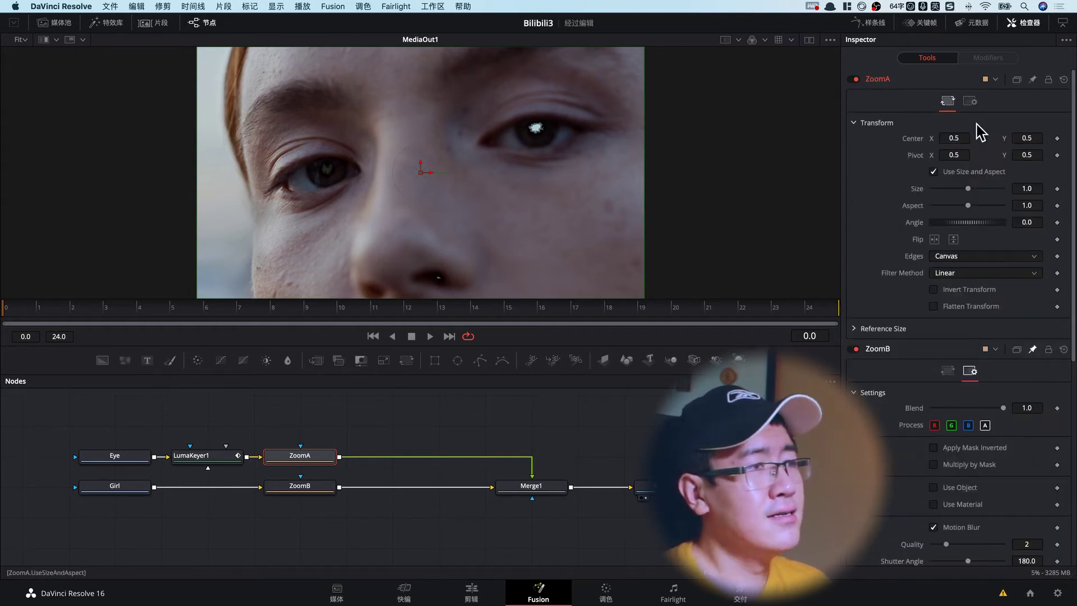
left_click(970, 103)
scroll(945, 313, "down", 10)
scroll(963, 373, "down", 5)
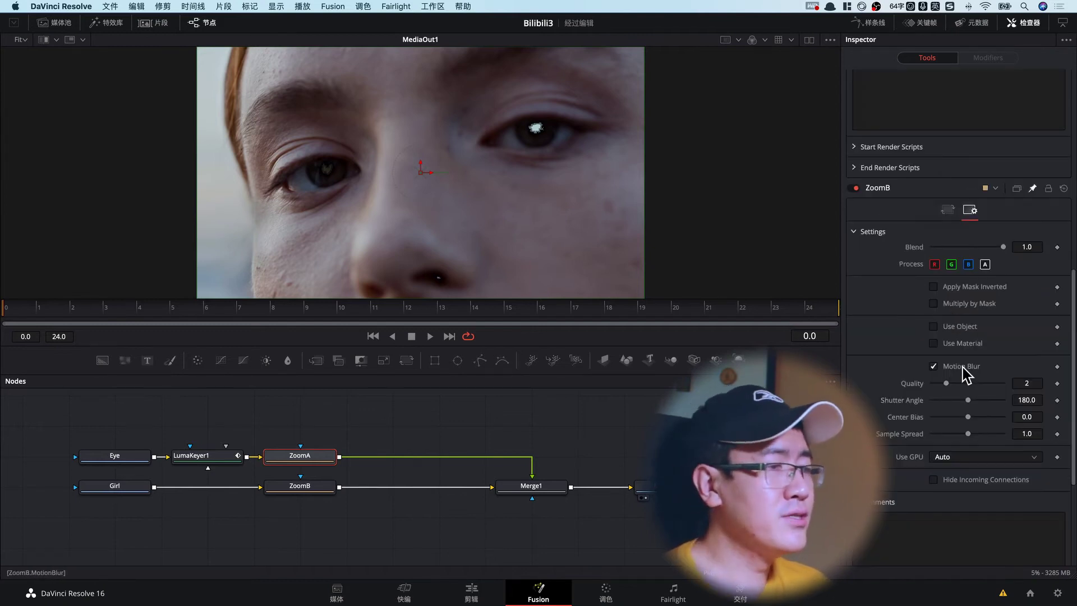
right_click(963, 368)
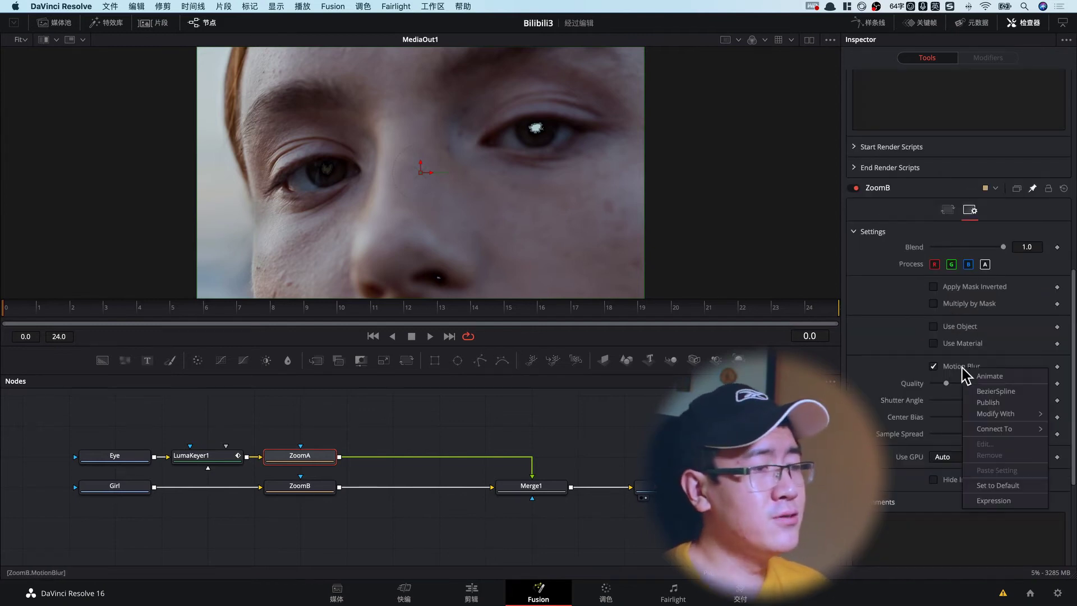
left_click(998, 500)
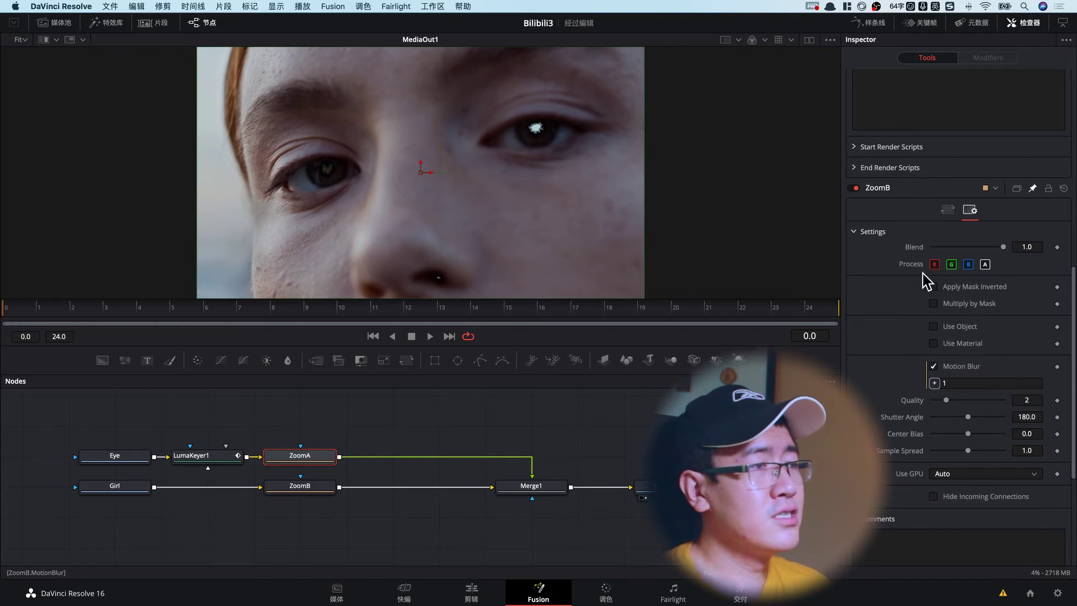
scroll(937, 258, "up", 10)
left_click_drag(961, 265, 962, 264)
type("ZoomA.MotionBlur")
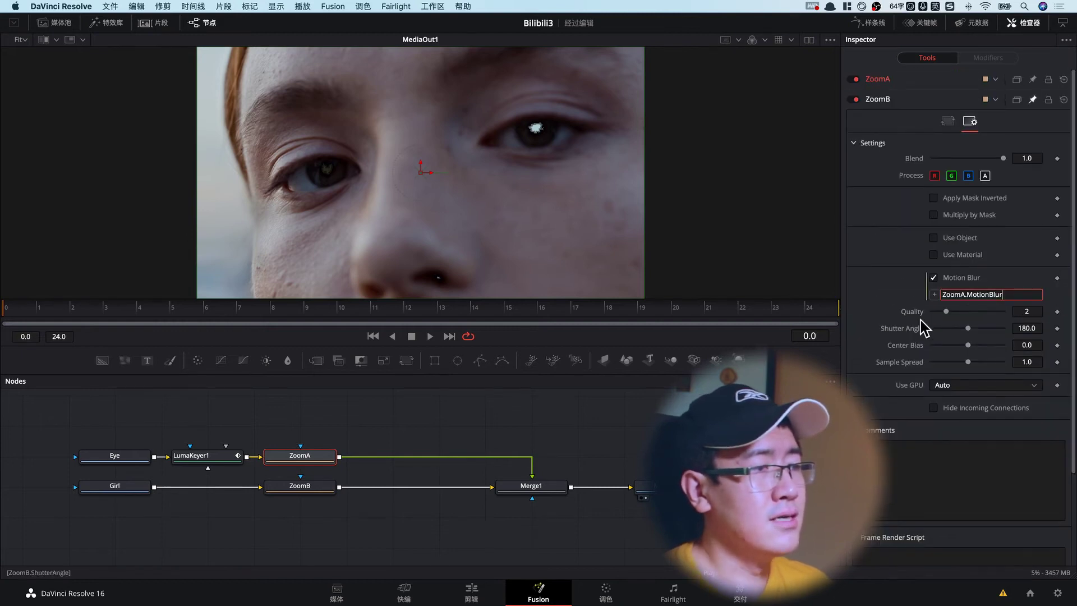
Step: Link ZoomB's Quality to ZoomA.Quality with an expression and unpin ZoomB
right_click(915, 318)
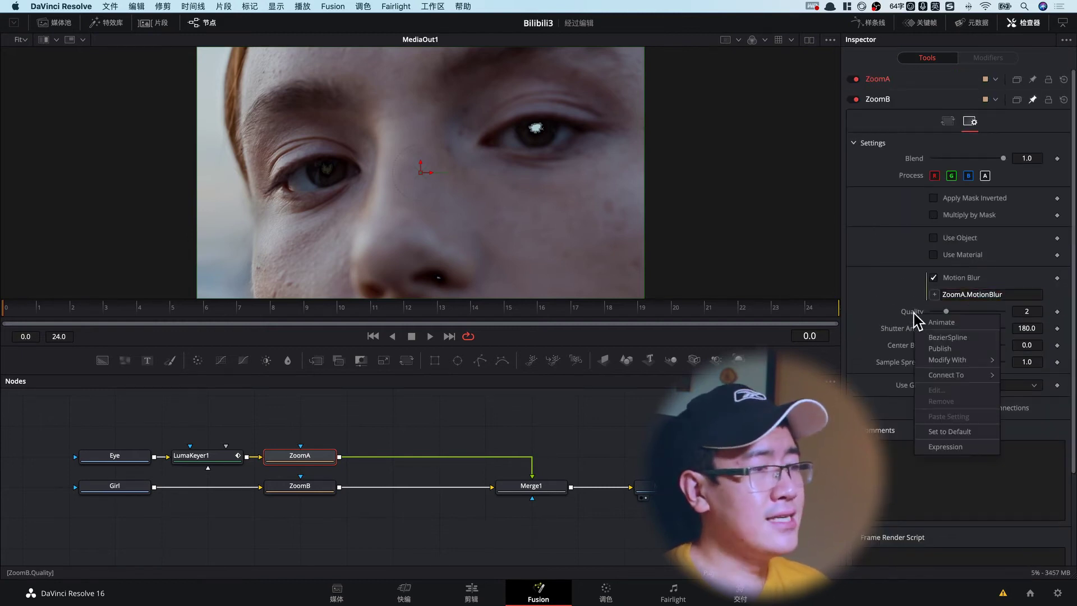
left_click(946, 447)
scroll(942, 224, "down", 5)
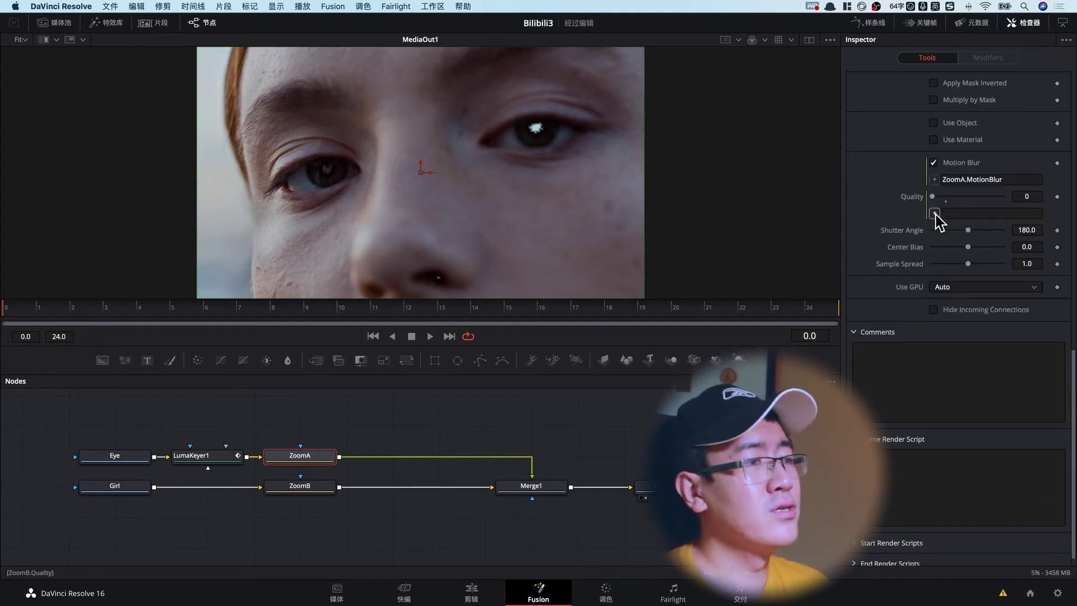
left_click_drag(935, 214, 937, 222)
type("ZoomA.Quality")
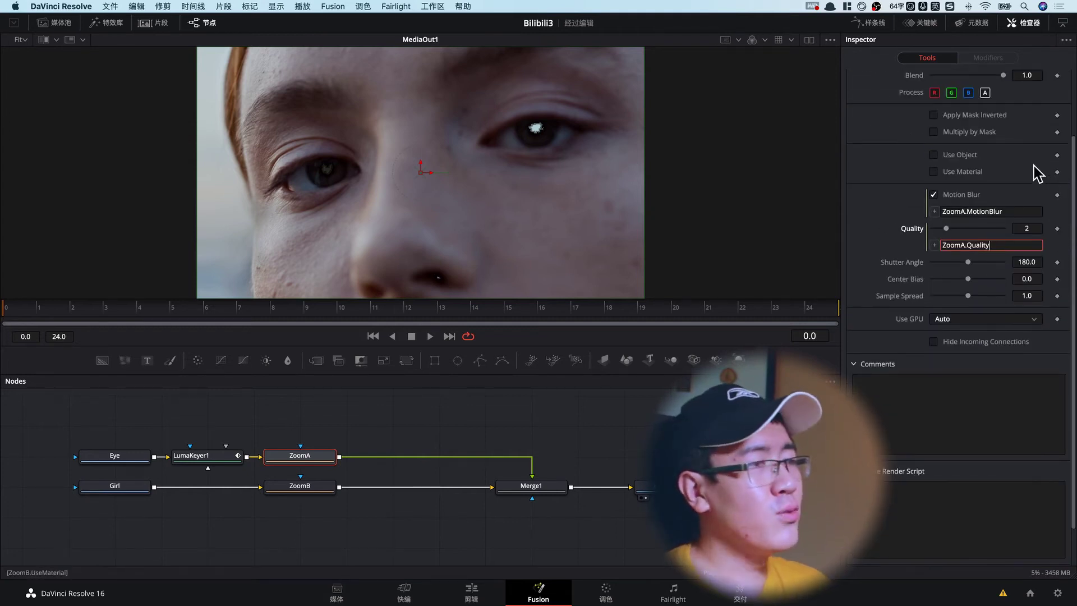
scroll(1042, 176, "up", 3)
left_click(1032, 99)
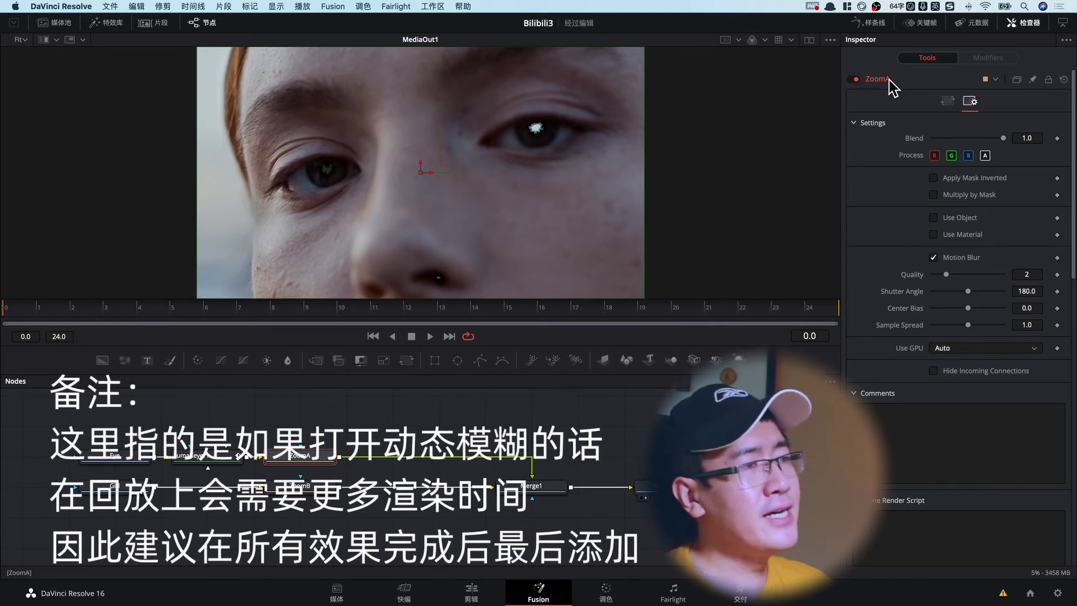
Step: Uncheck ZoomA's Motion Blur and return to its Controls parameters
left_click(933, 257)
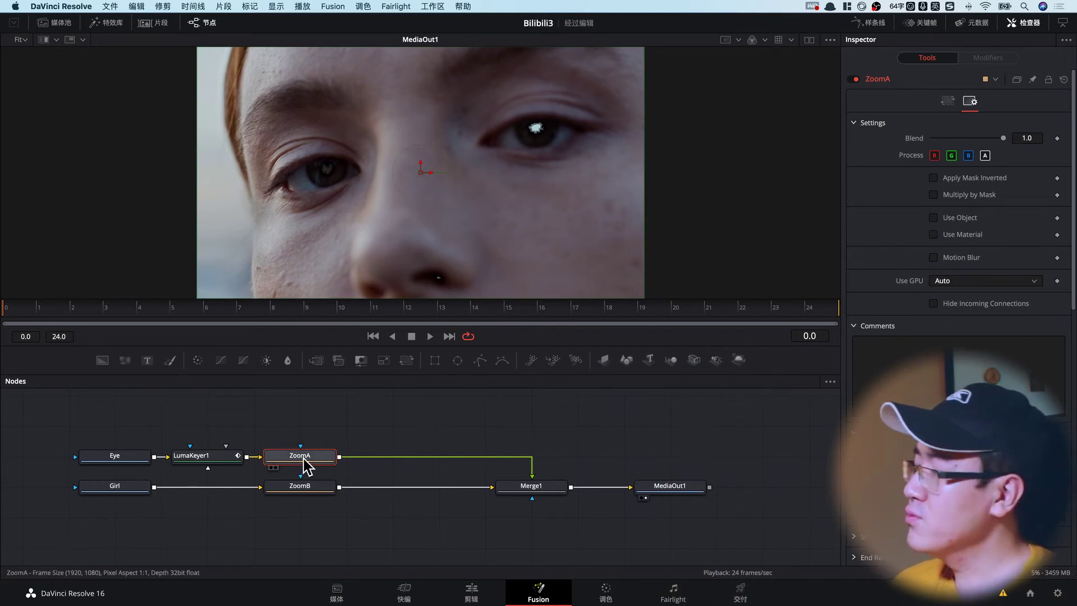
left_click(951, 99)
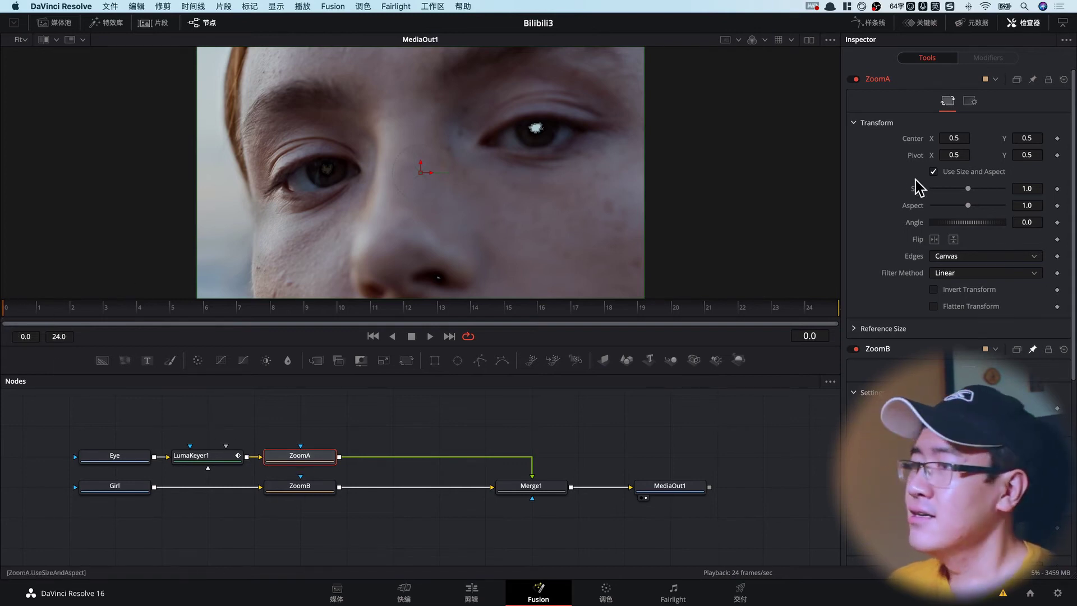
Step: Keyframe ZoomA's Size from 1.0 at frame 0 to 5.0 at frame 24, with Edges set to Mirror
left_click(1057, 190)
left_click(805, 308)
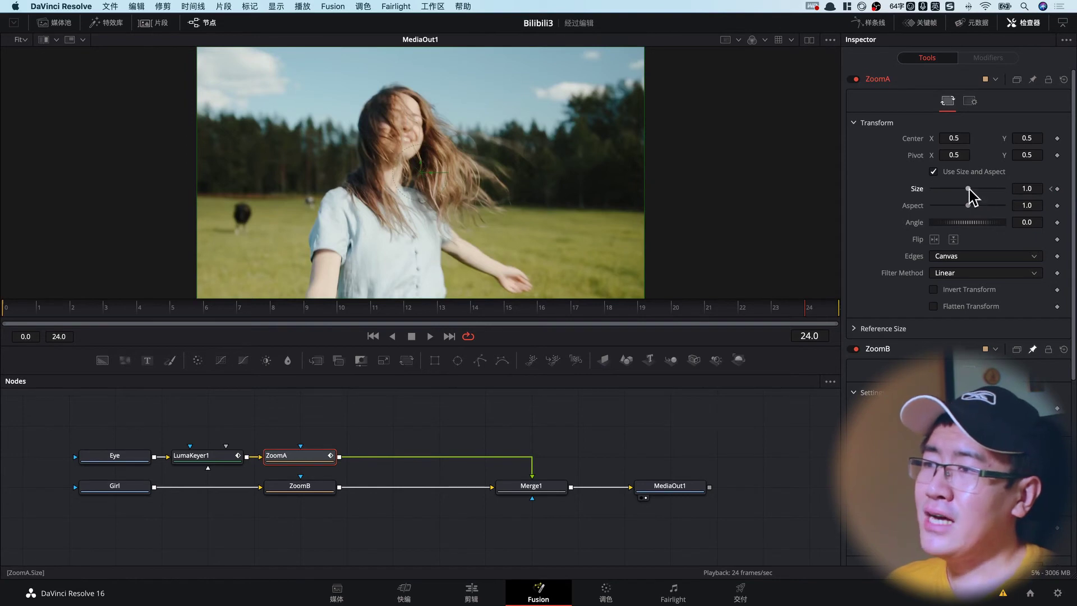
left_click_drag(973, 189, 1005, 188)
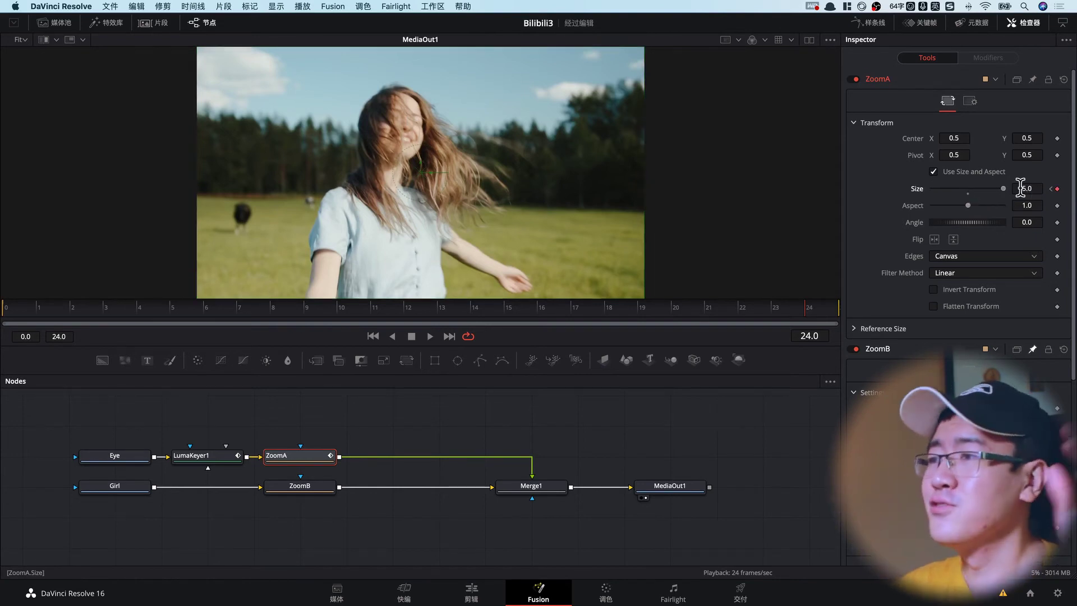
key("Tab")
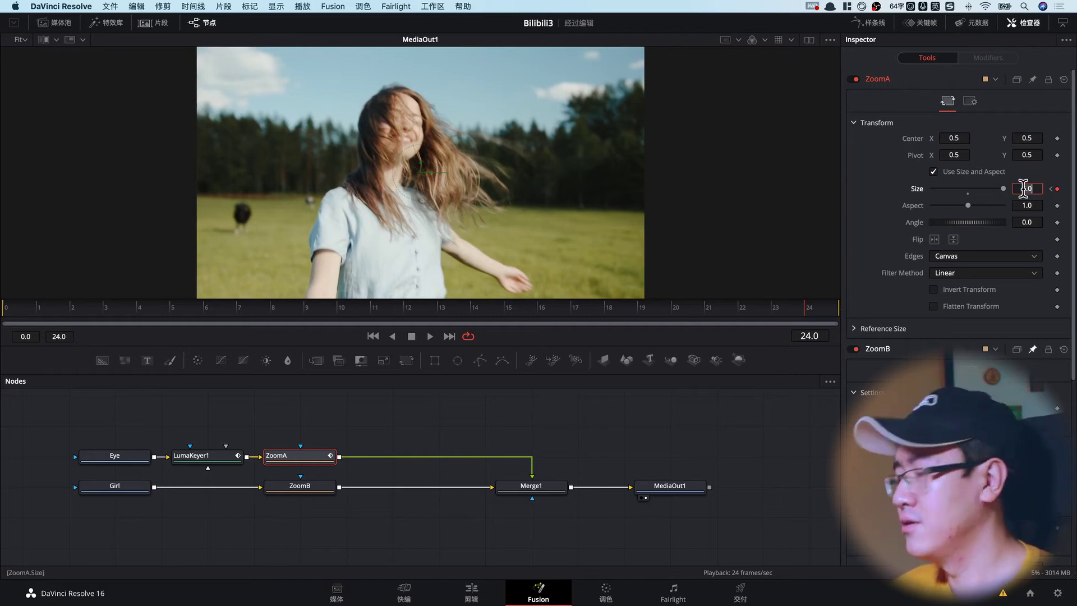
key("Home")
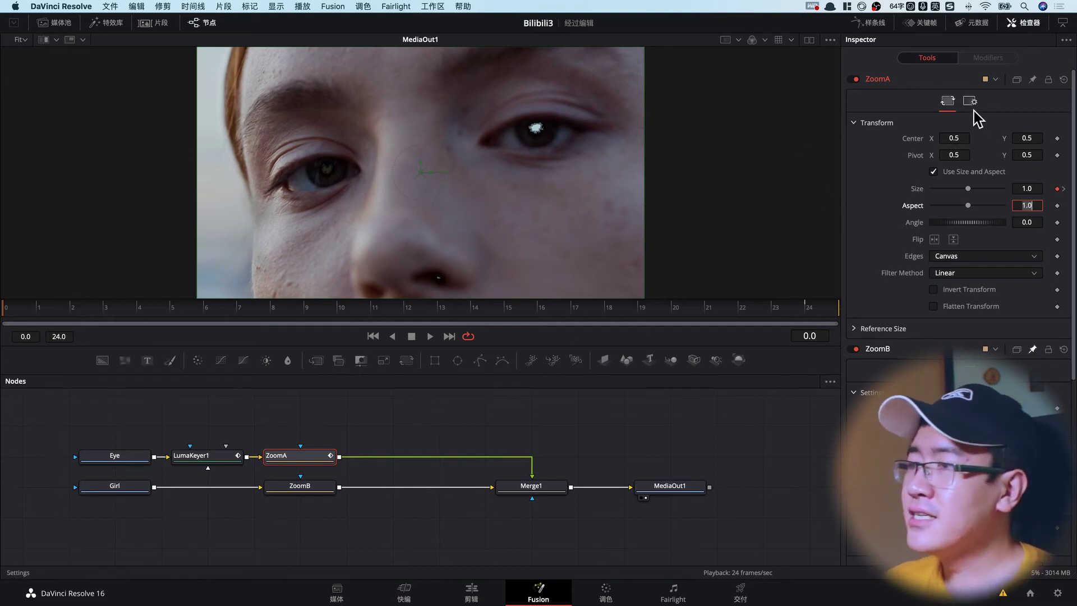
left_click(1022, 257)
left_click(988, 306)
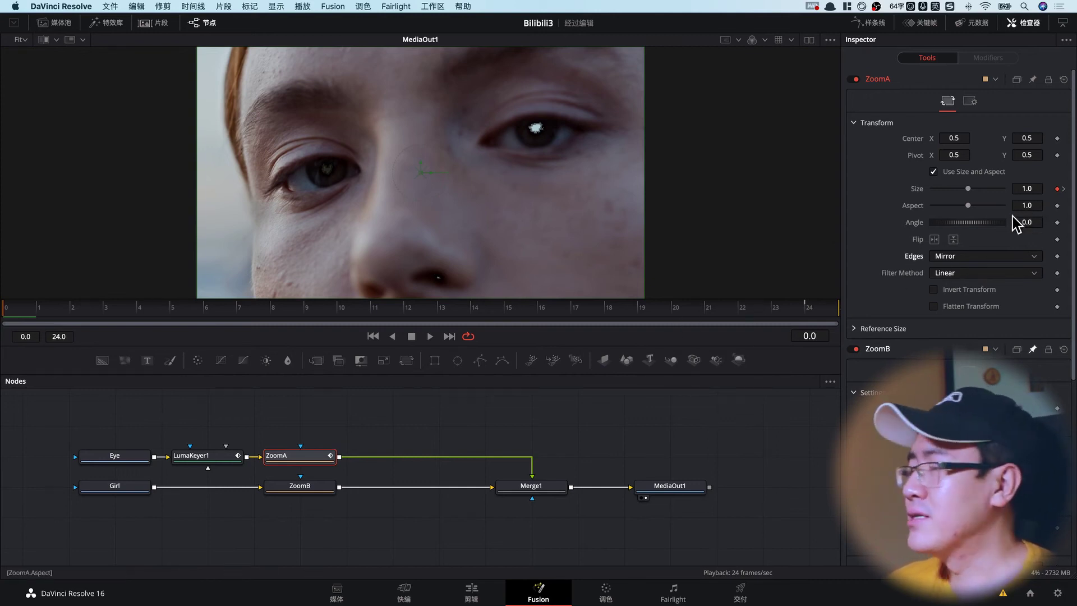
Step: Keyframe ZoomB's Size from 0.05 at frame 0 to 1.0 at frame 24, then scrub near frame 3
left_click(306, 490)
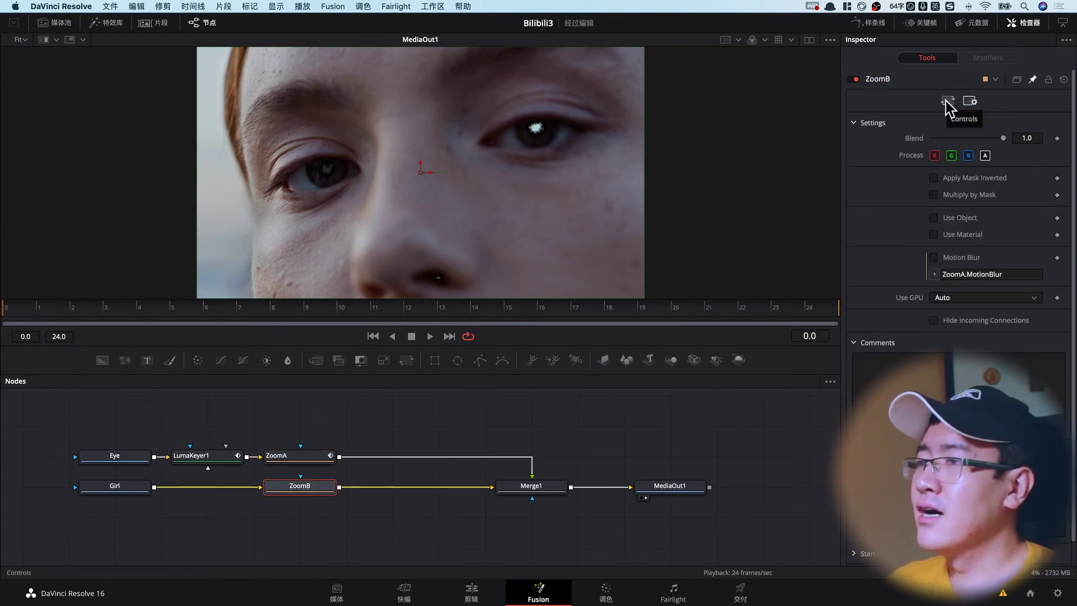
left_click(948, 102)
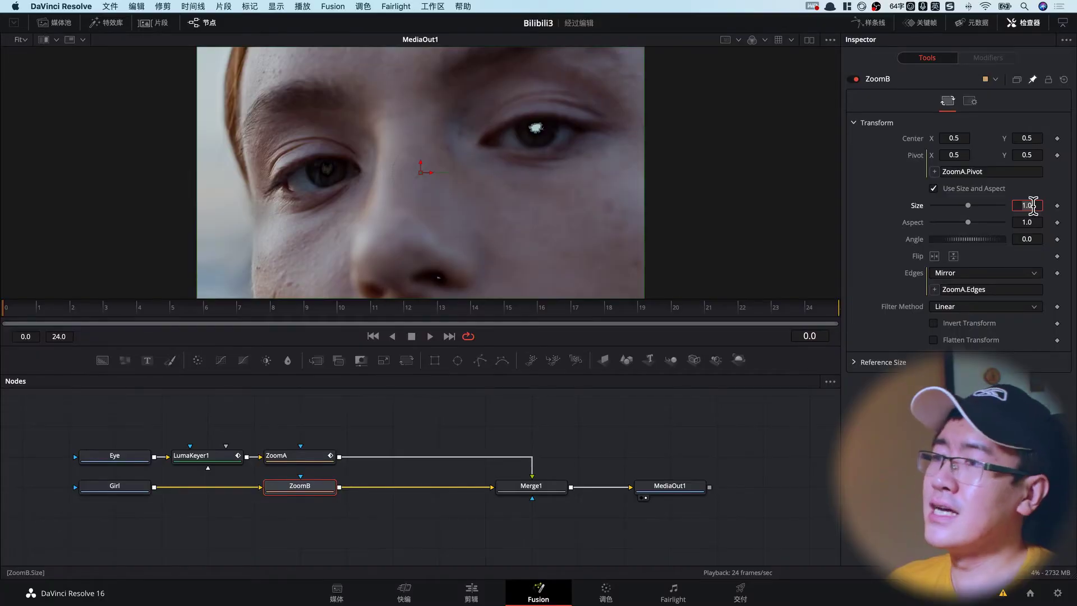
type("0.9")
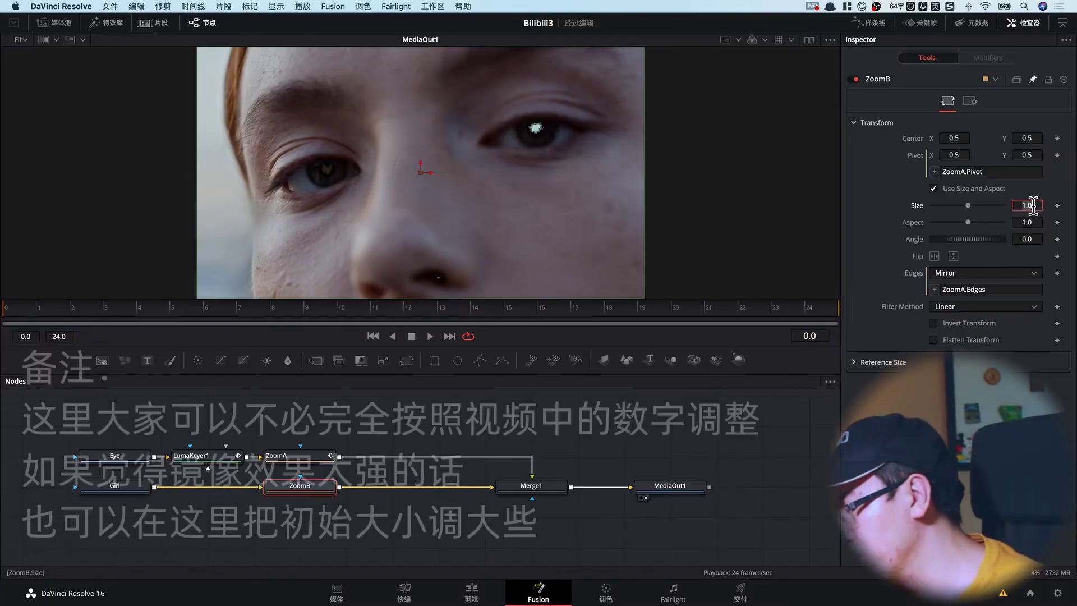
type("0")
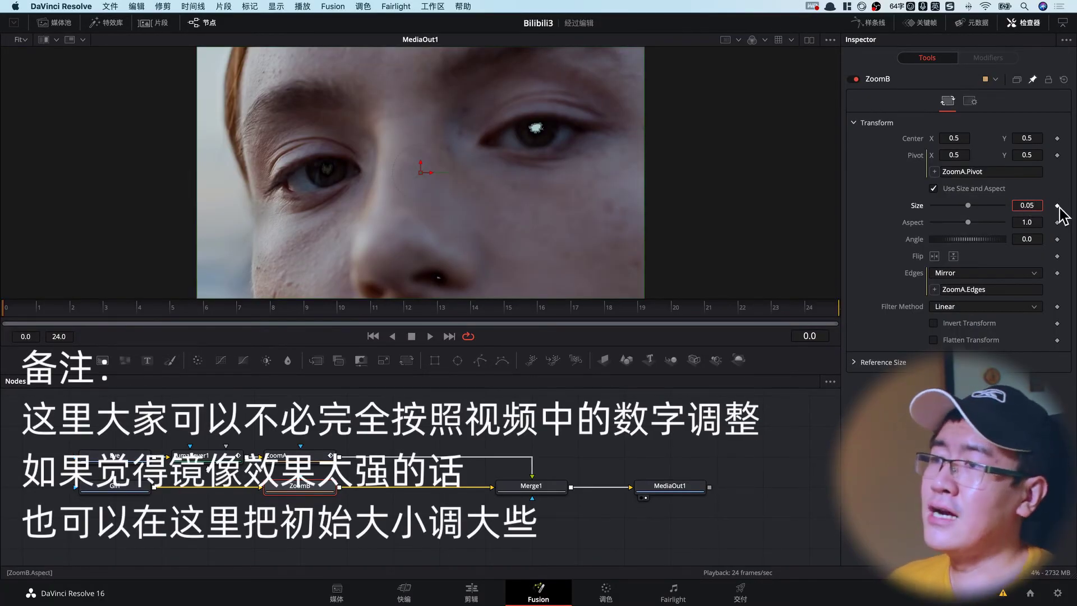
left_click(806, 308)
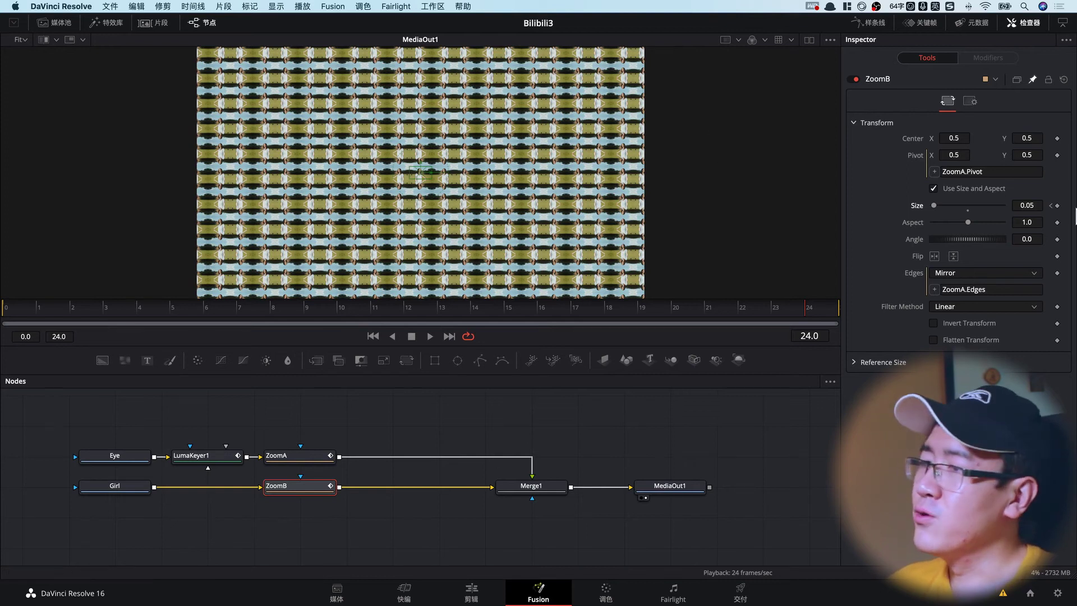
left_click(968, 208)
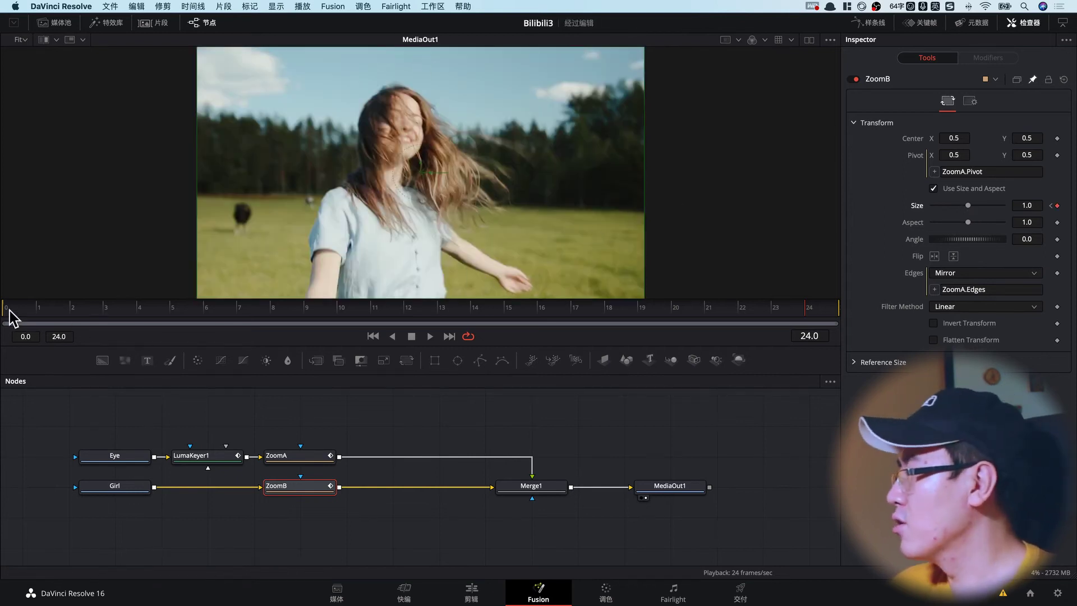
left_click_drag(9, 310, 117, 322)
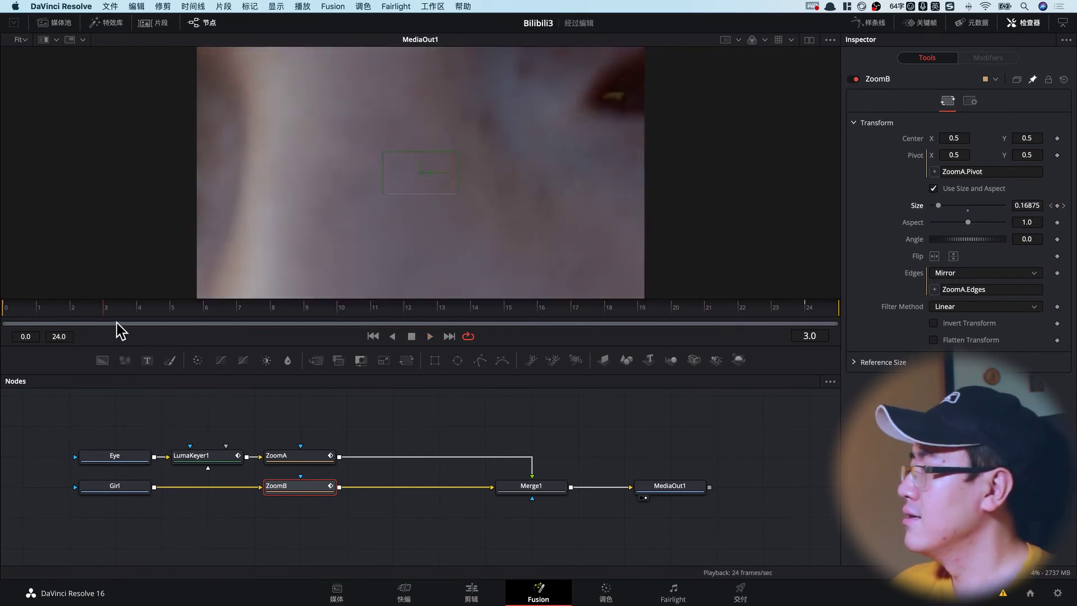
Step: Rewind to frame 0 and loop-play the zoom transition
left_click(23, 310)
key("space")
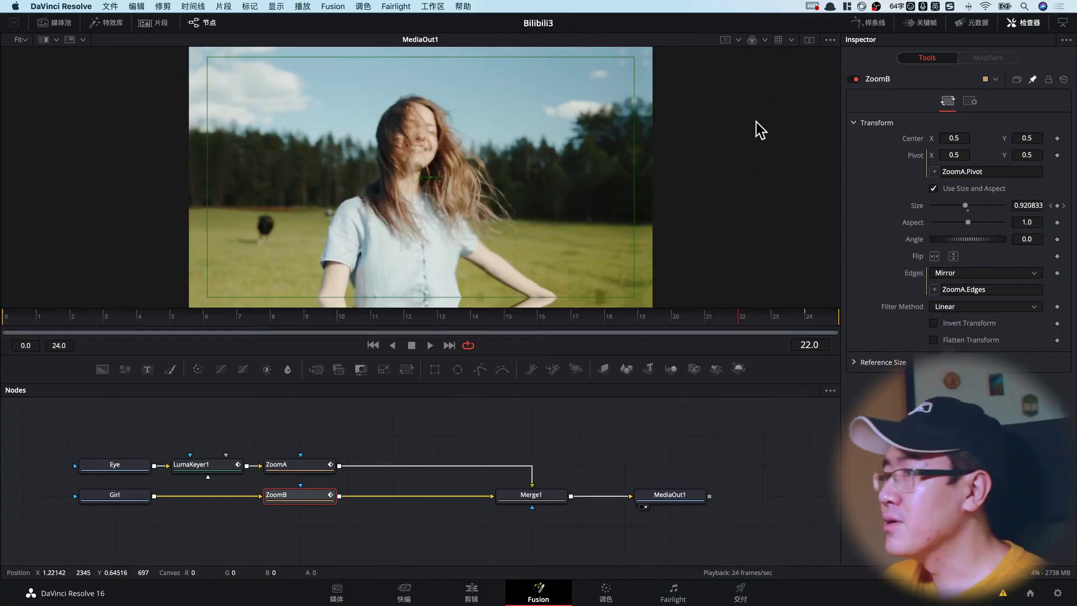
Step: Show only ZoomA's curve in the Spline editor, fitted to view, with all its keys selected
left_click(861, 24)
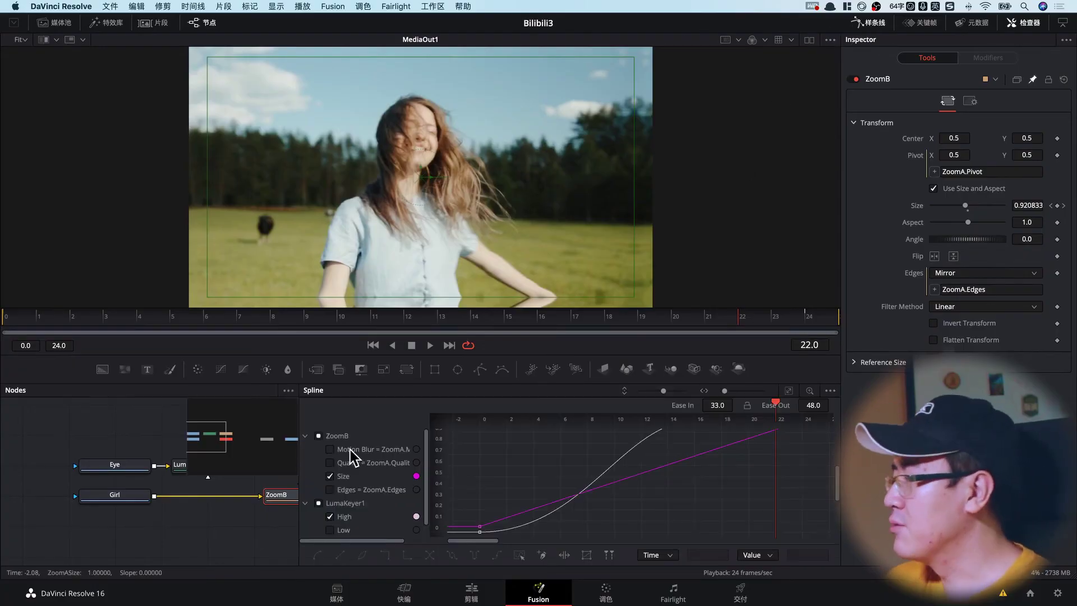
left_click(319, 436)
left_click(319, 530)
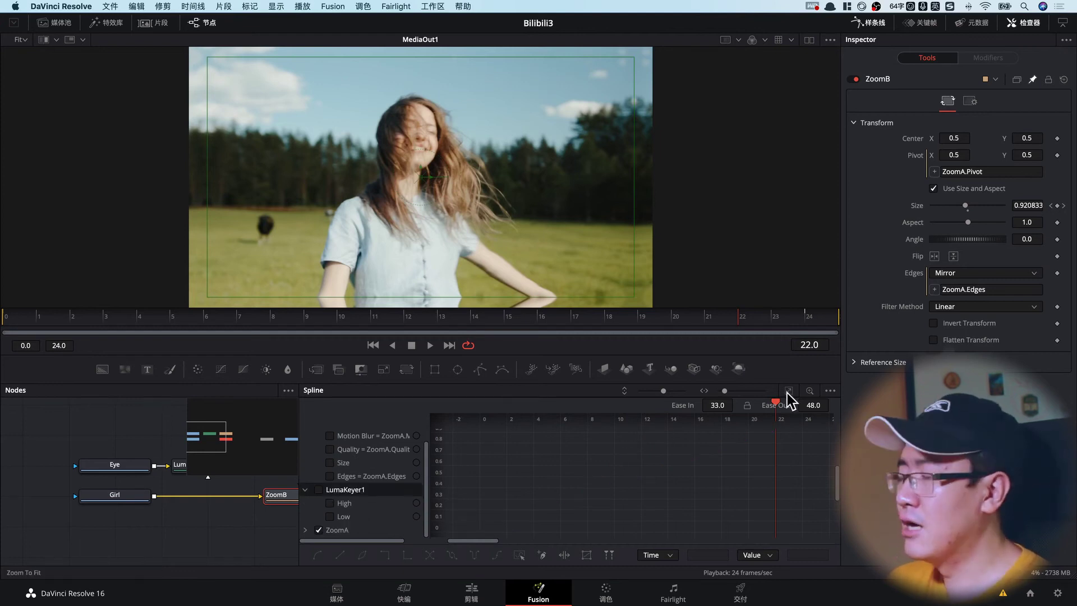
left_click(787, 392)
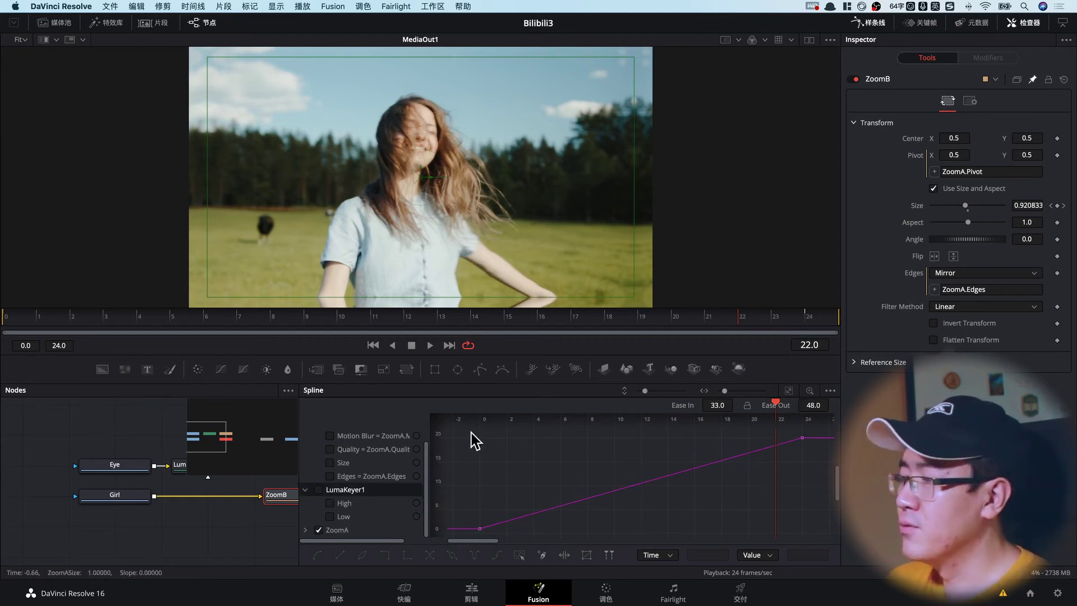
left_click_drag(471, 432, 830, 551)
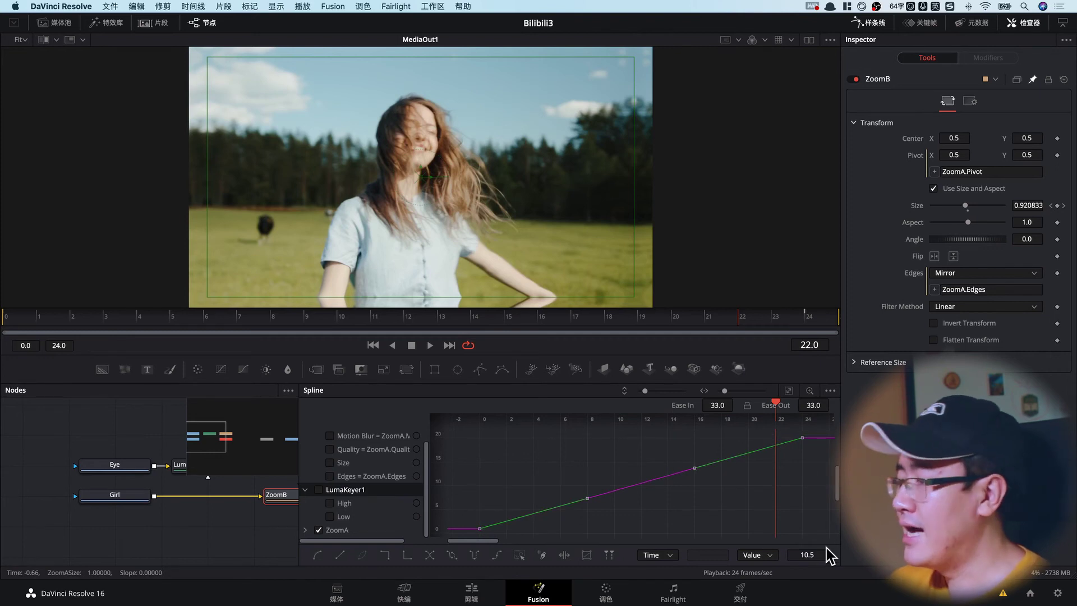
Step: Smooth ZoomA's Size keys with Ease In 23 and Ease Out 95
key("shift+s")
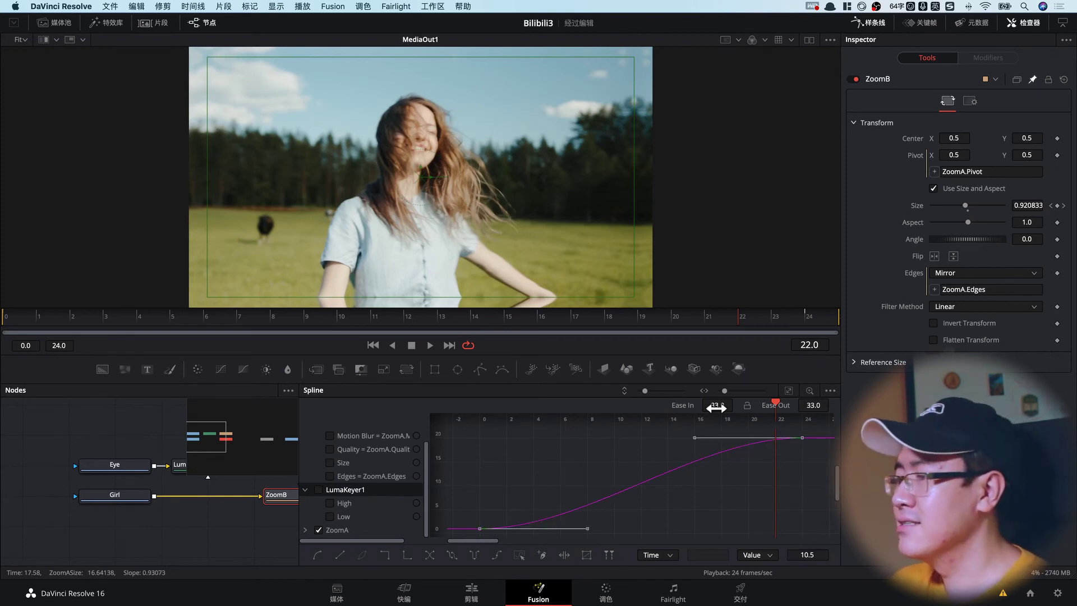
type("23")
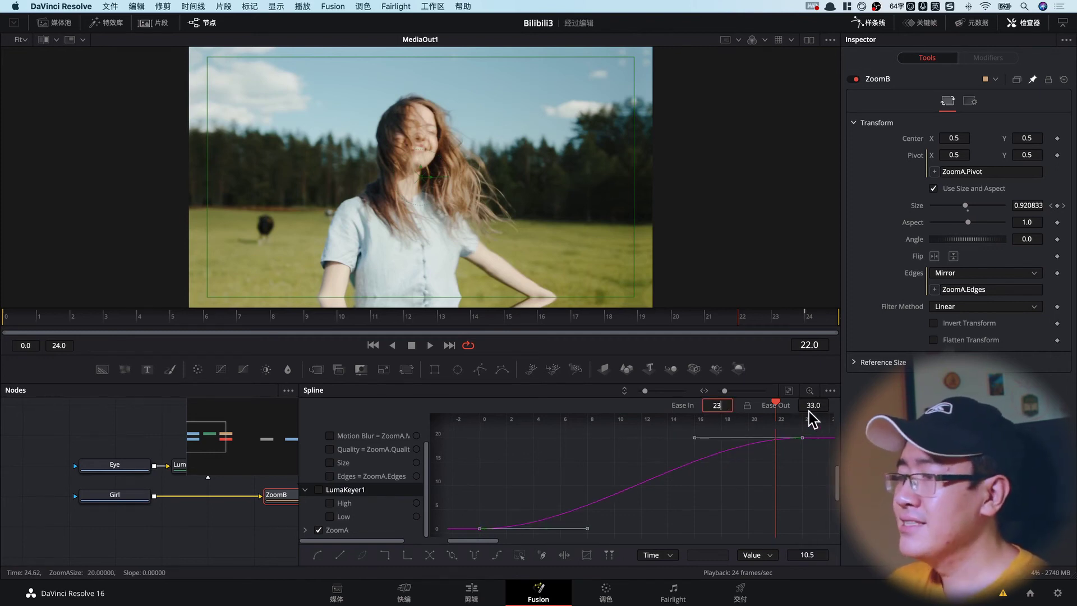
left_click(810, 405)
type("95")
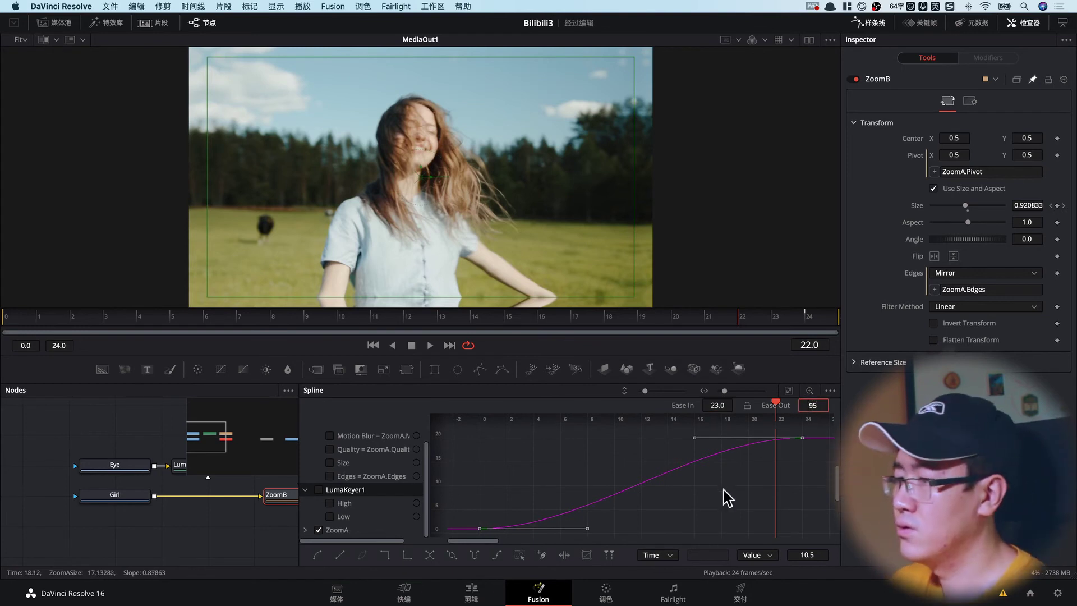
key("Return")
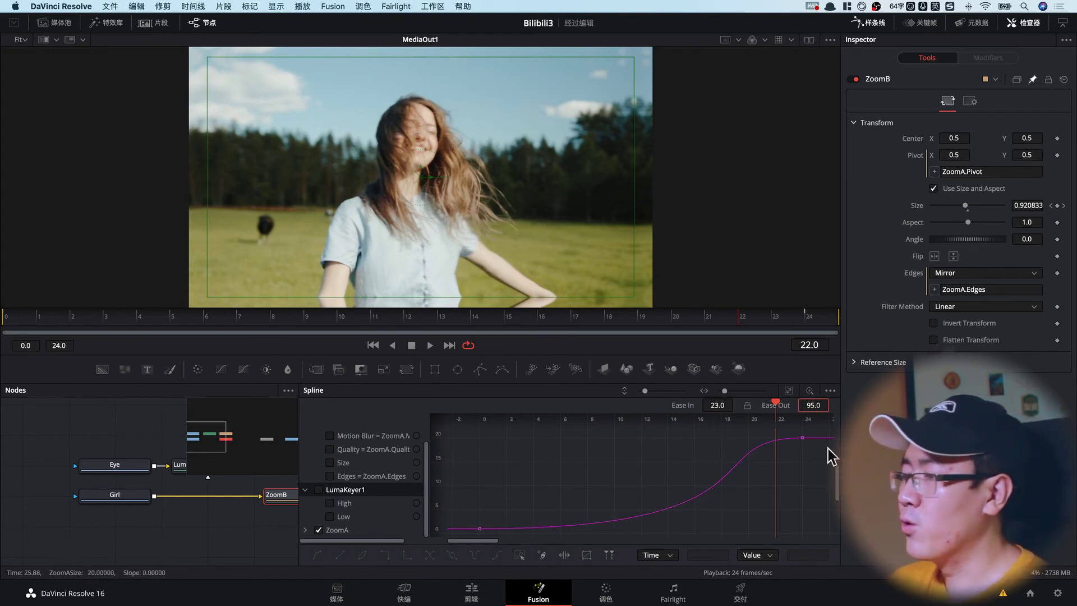
left_click(318, 531)
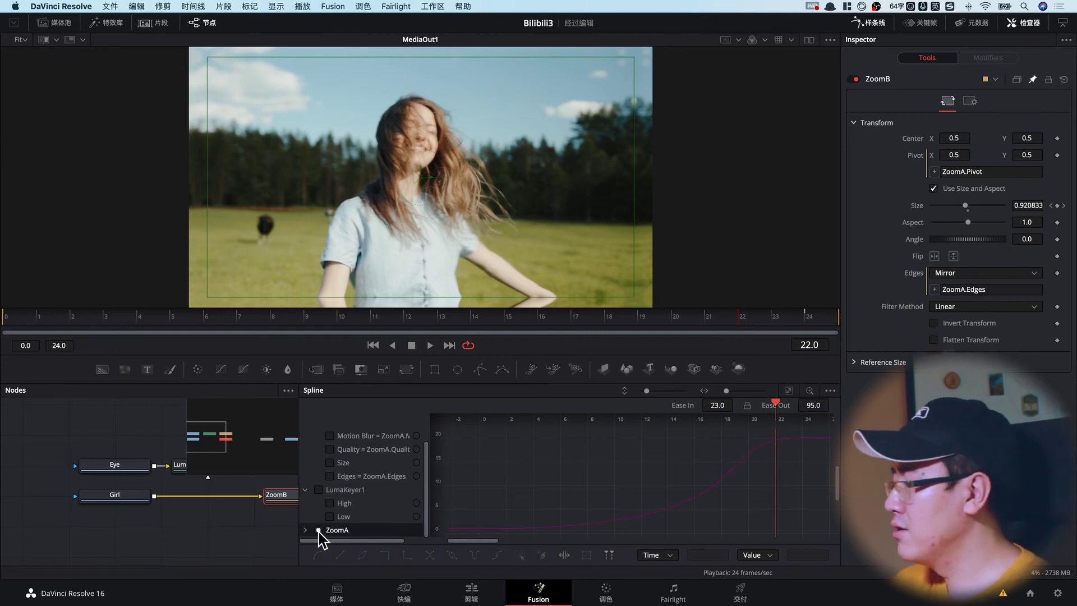
scroll(321, 530, "up", 1)
Step: Smooth ZoomB's Size keys with Ease In 70 and Ease Out 54, then save the project
left_click(319, 435)
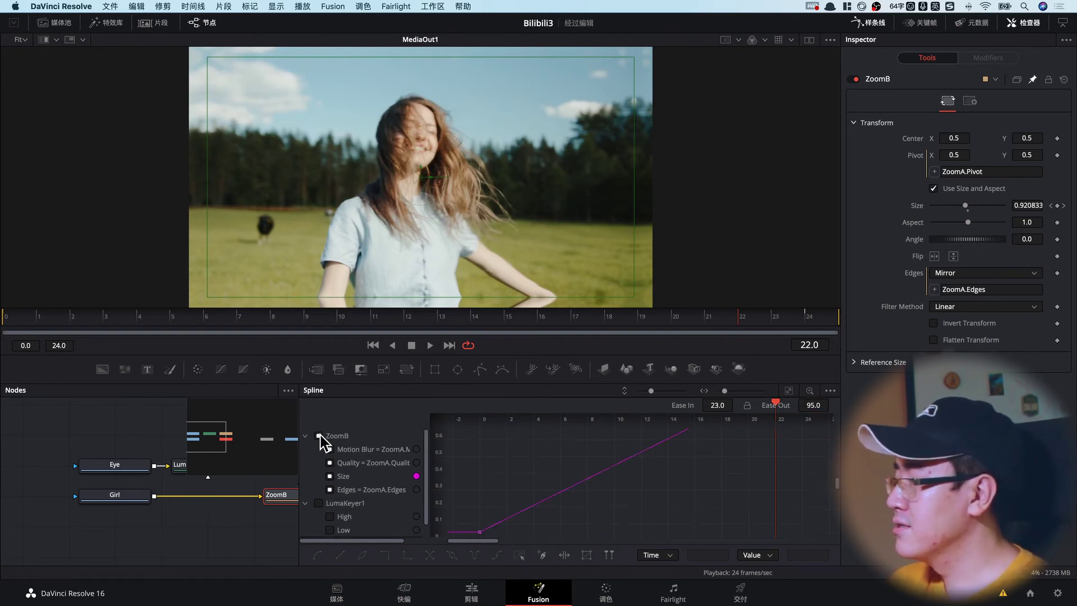
left_click(789, 392)
key("ctrl+a")
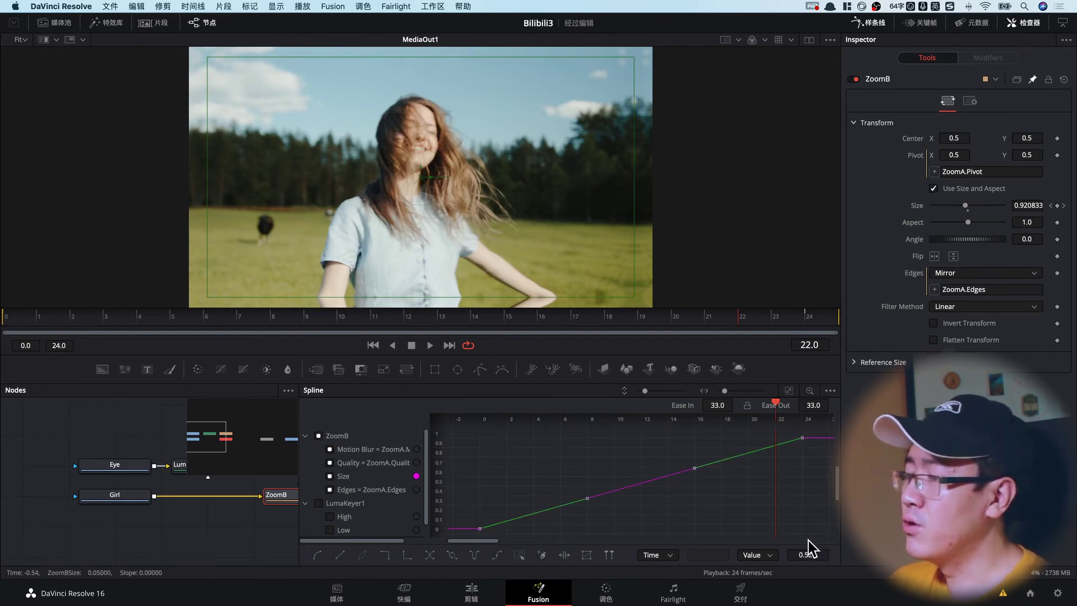
key("shift+s")
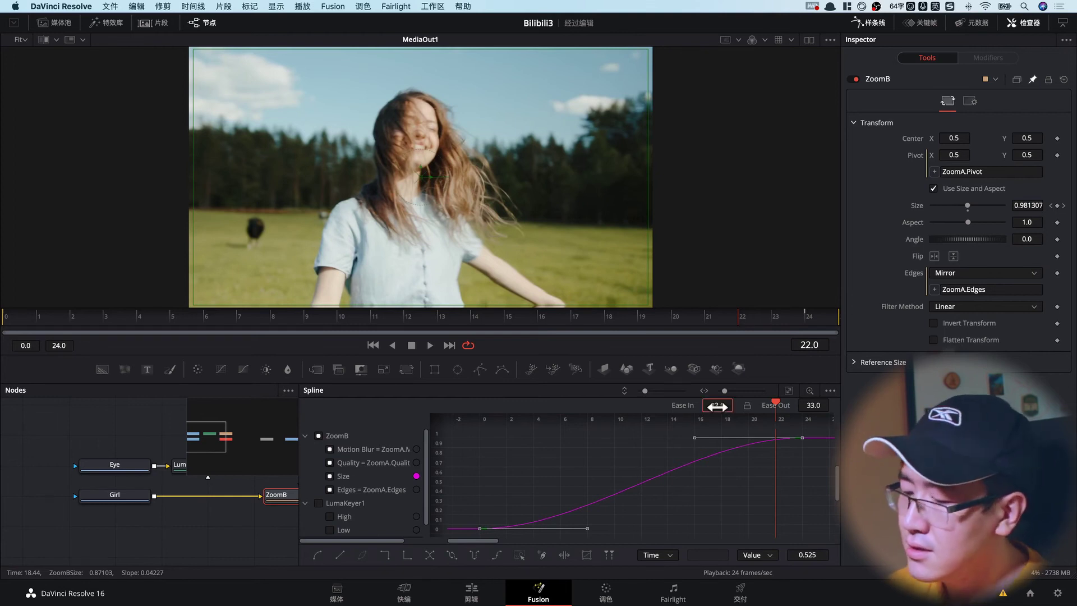
left_click_drag(717, 405, 810, 404)
type("54")
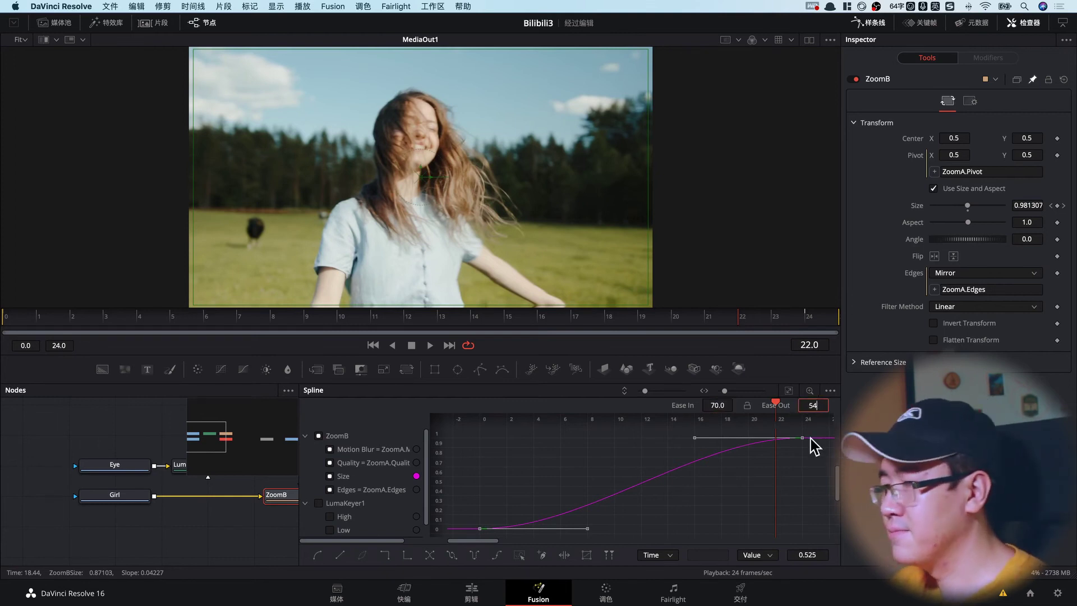
left_click(795, 497)
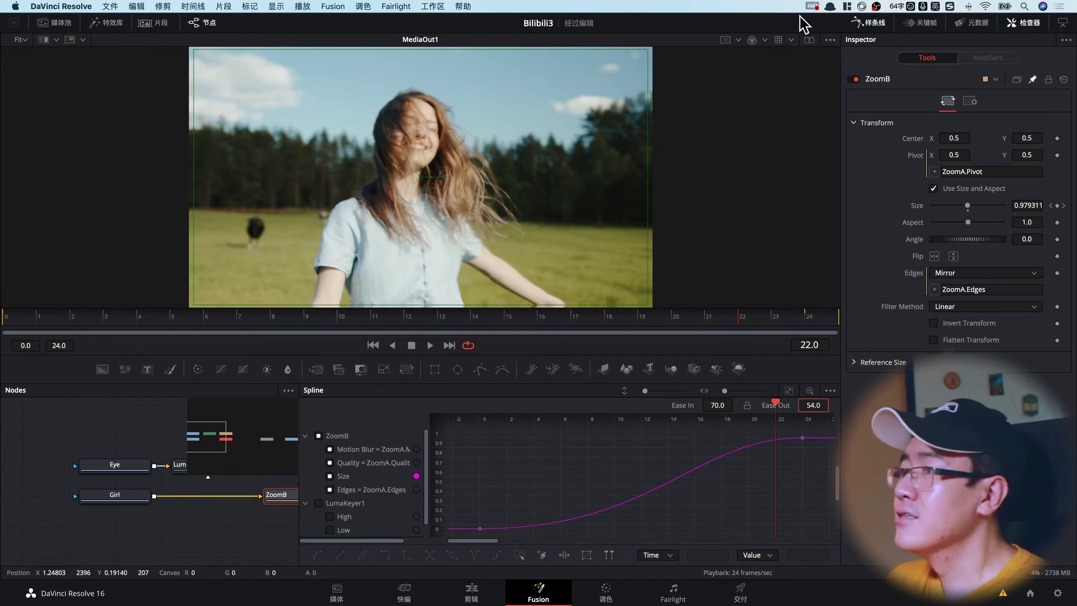
key("super+s")
Step: Close the Spline editor, preview the zoom playback, and select the ZoomA node
left_click(872, 25)
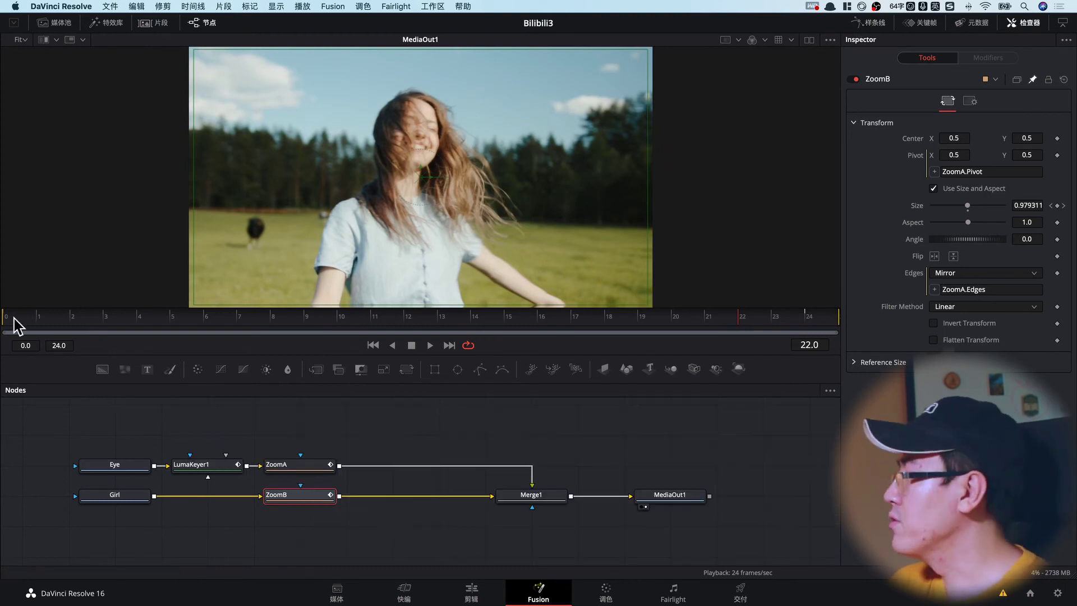
key("space")
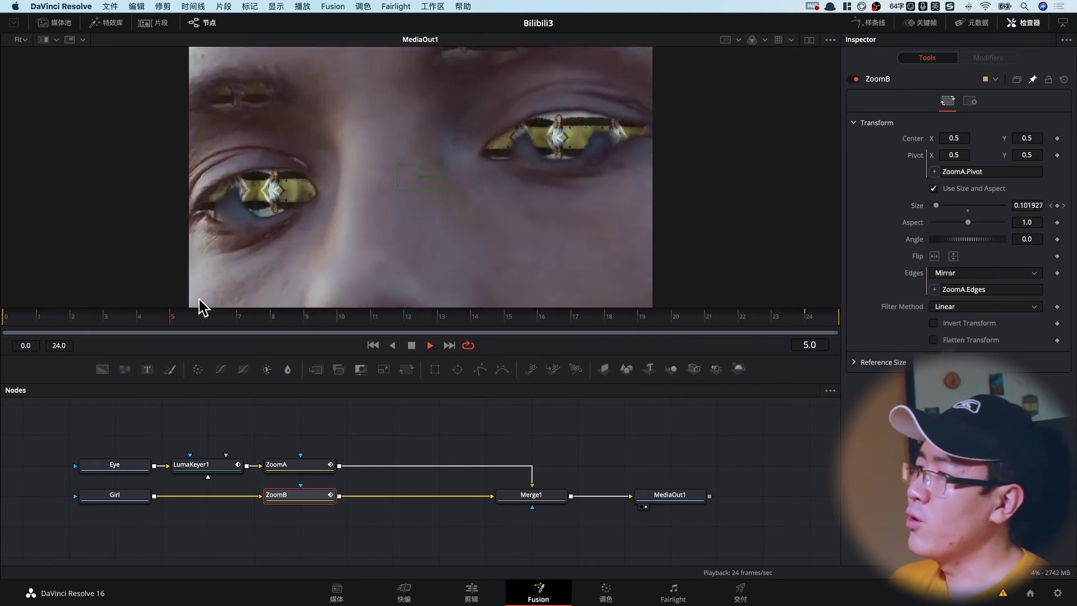
key("space")
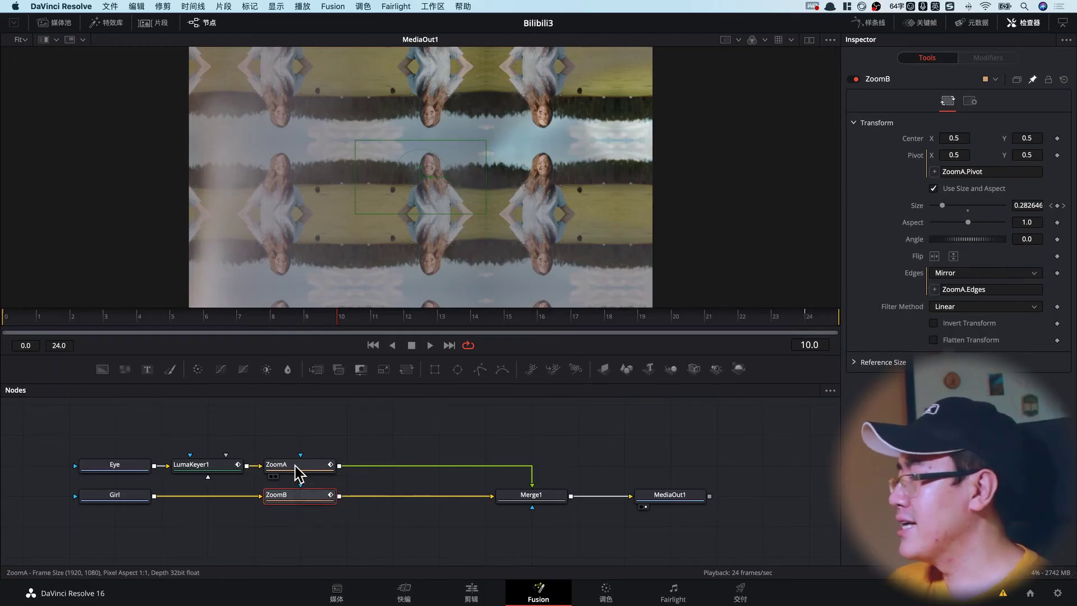
left_click(297, 469)
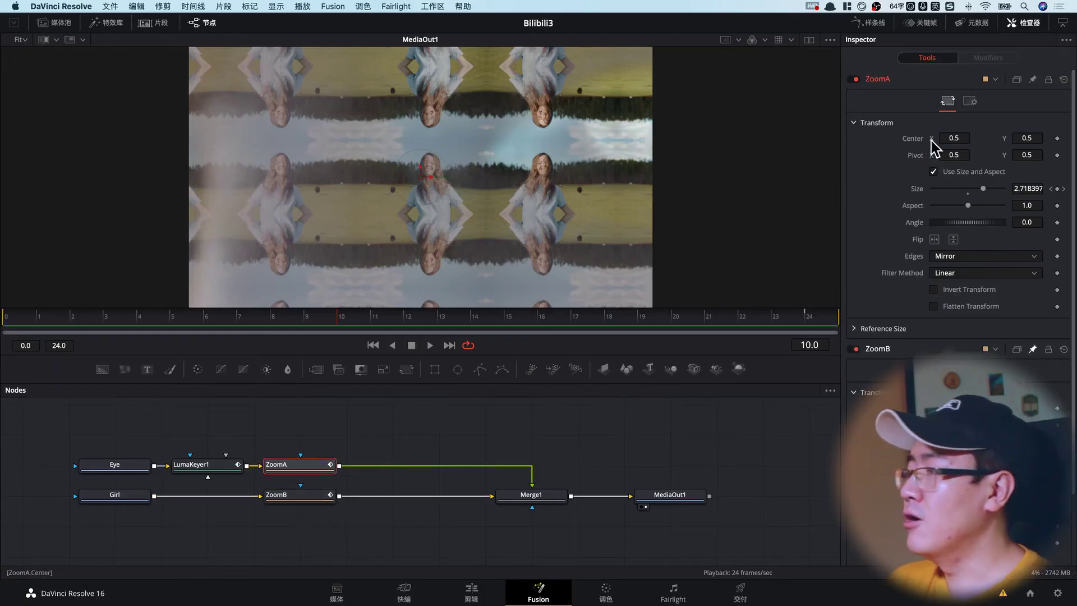
Step: Re-enable ZoomA's Motion Blur and replay the transition from frame 0 to check the blur
left_click(971, 102)
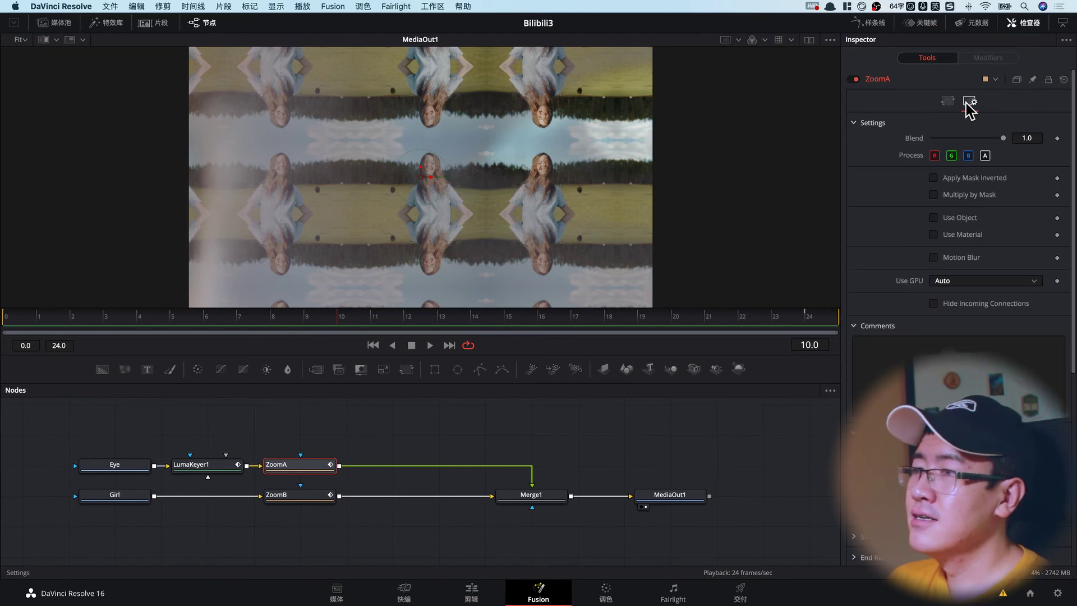
left_click(933, 258)
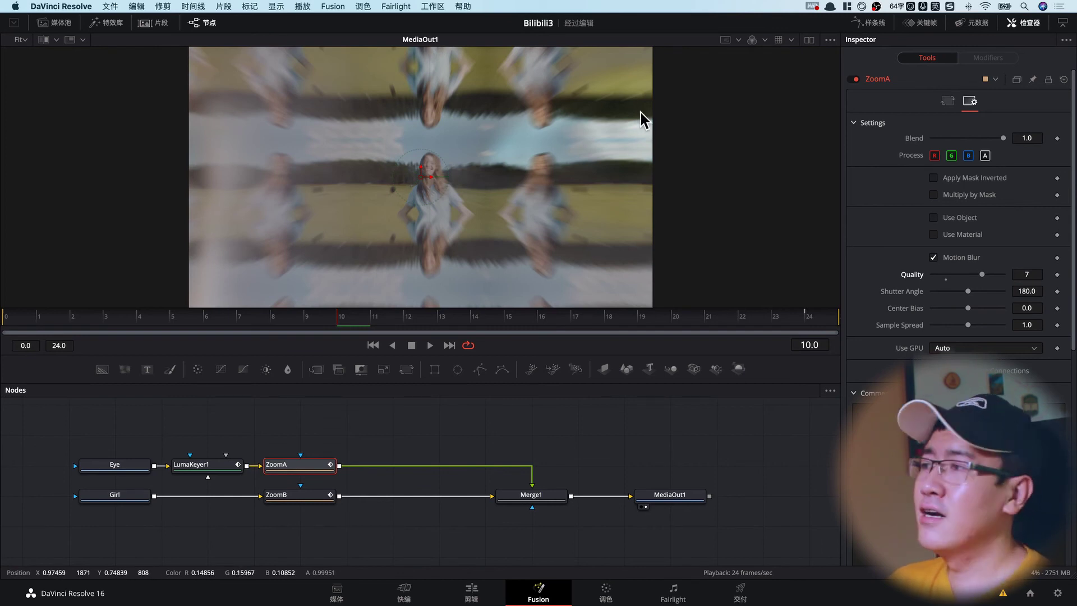
left_click(7, 317)
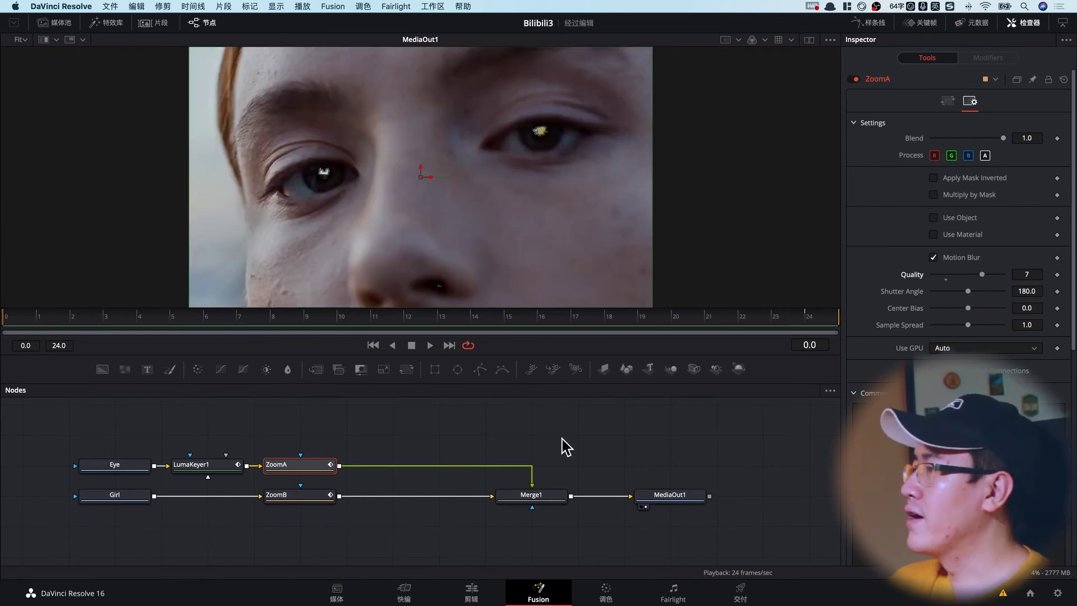
key("space")
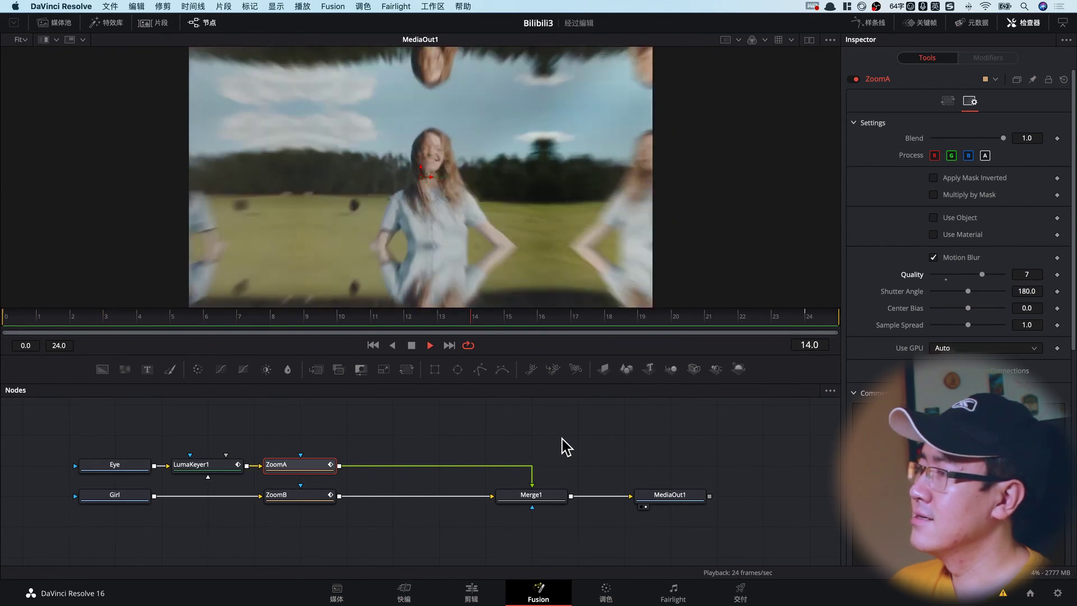
key("space")
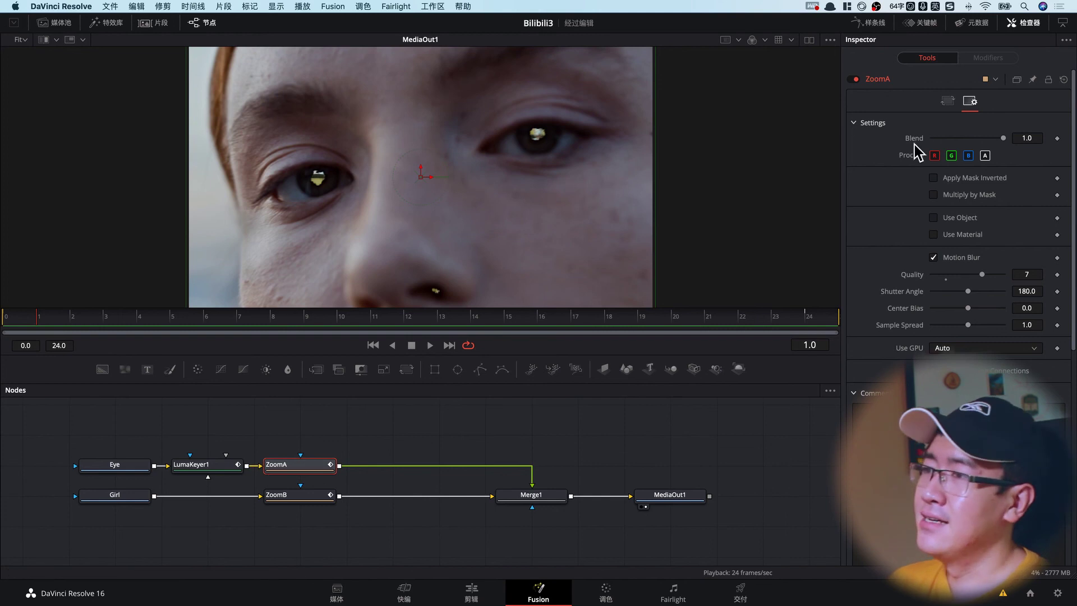
Step: Shift ZoomA's Pivot X off 0.5 so the zoom centres on the eye, then play it back
left_click(950, 102)
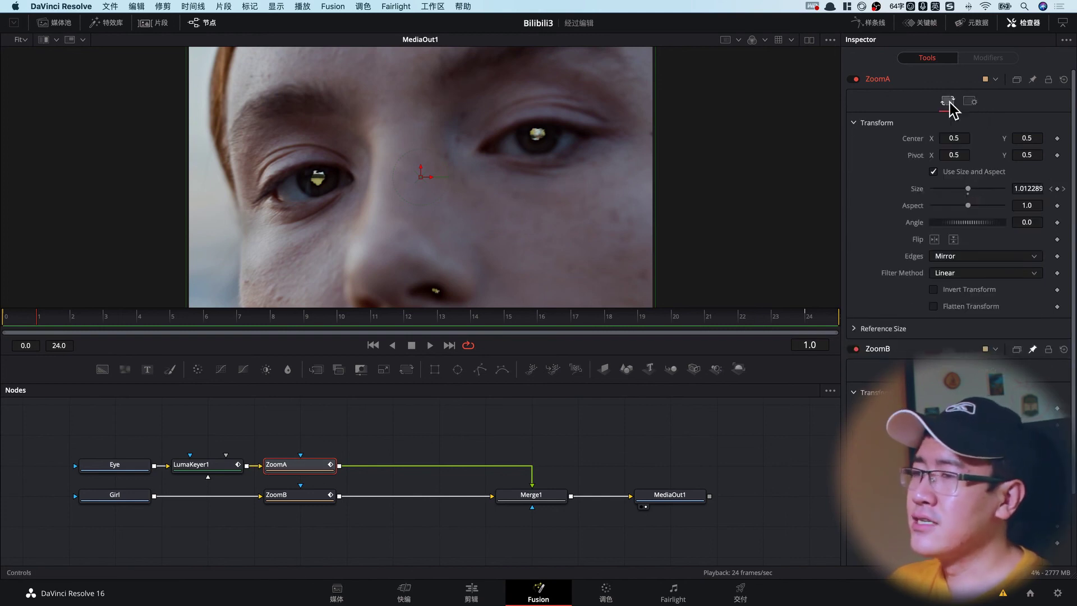
double_click(960, 155)
type("0.345")
key("Return")
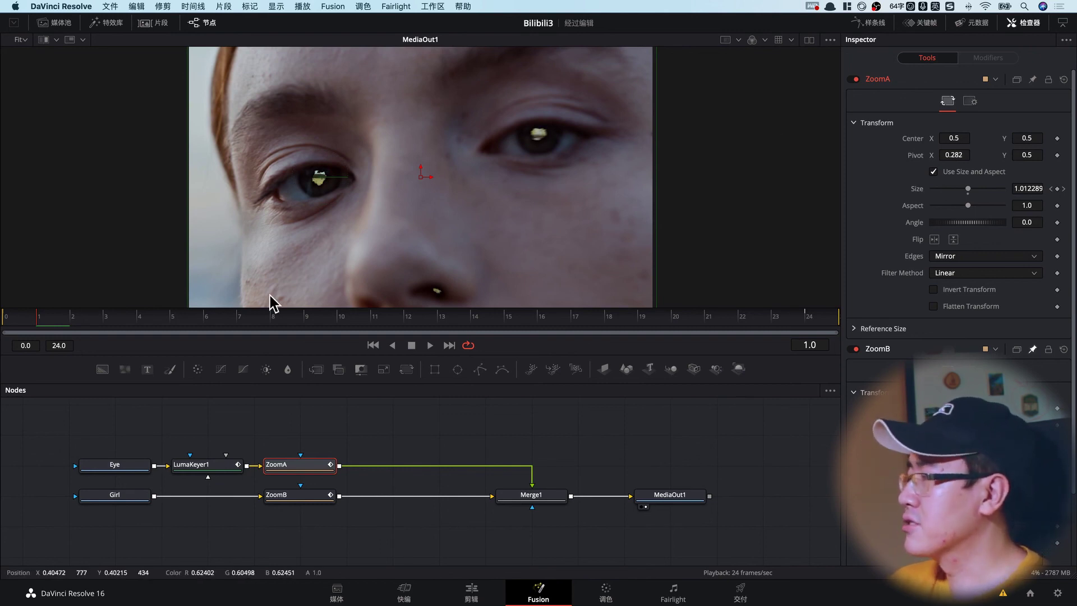
key("space")
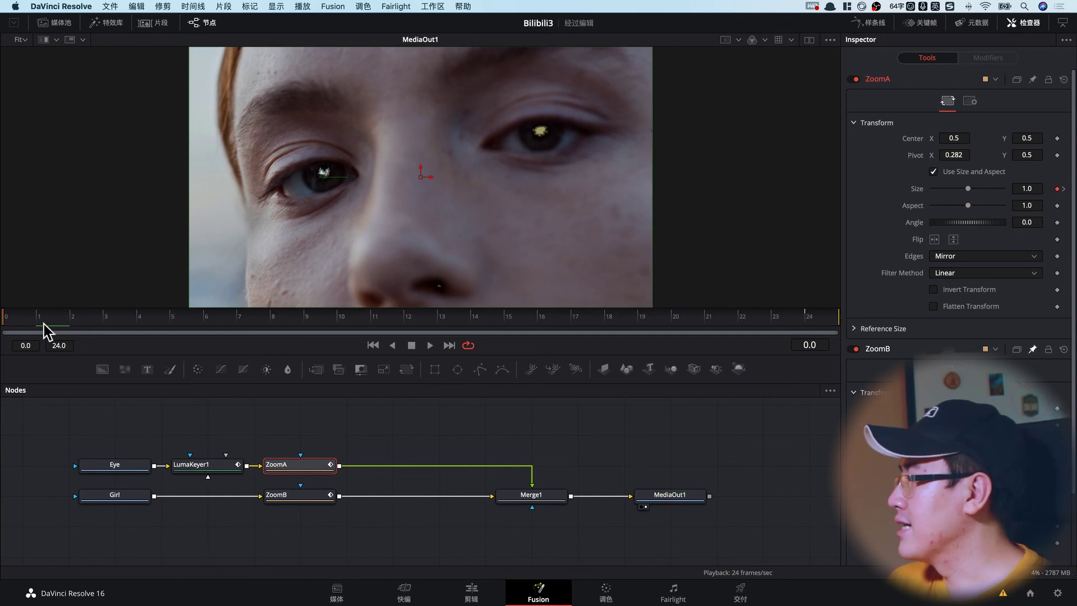
left_click_drag(26, 320, 199, 320)
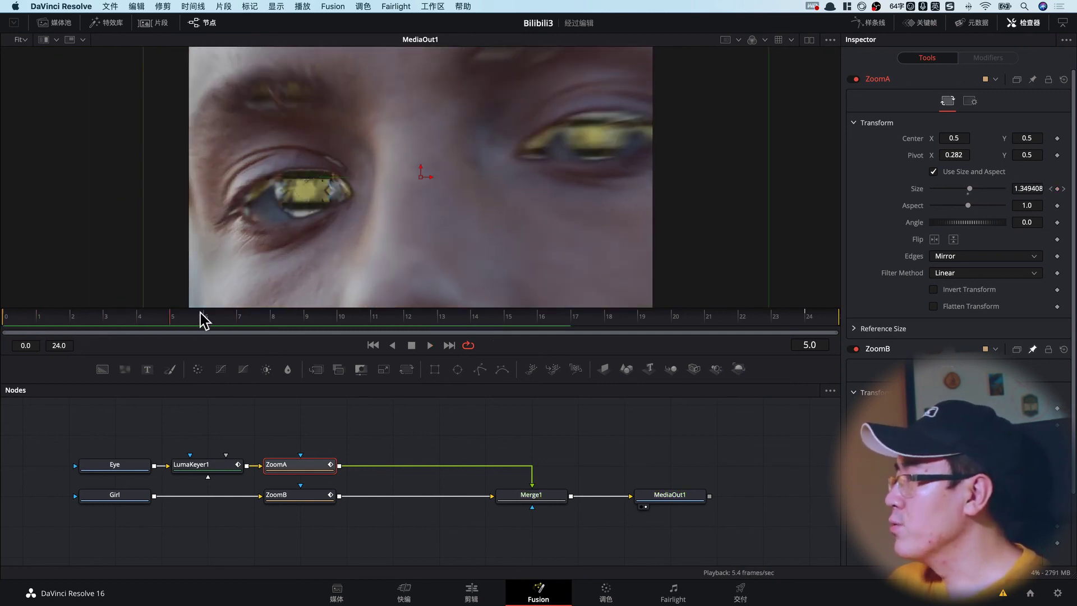
left_click_drag(291, 320, 404, 320)
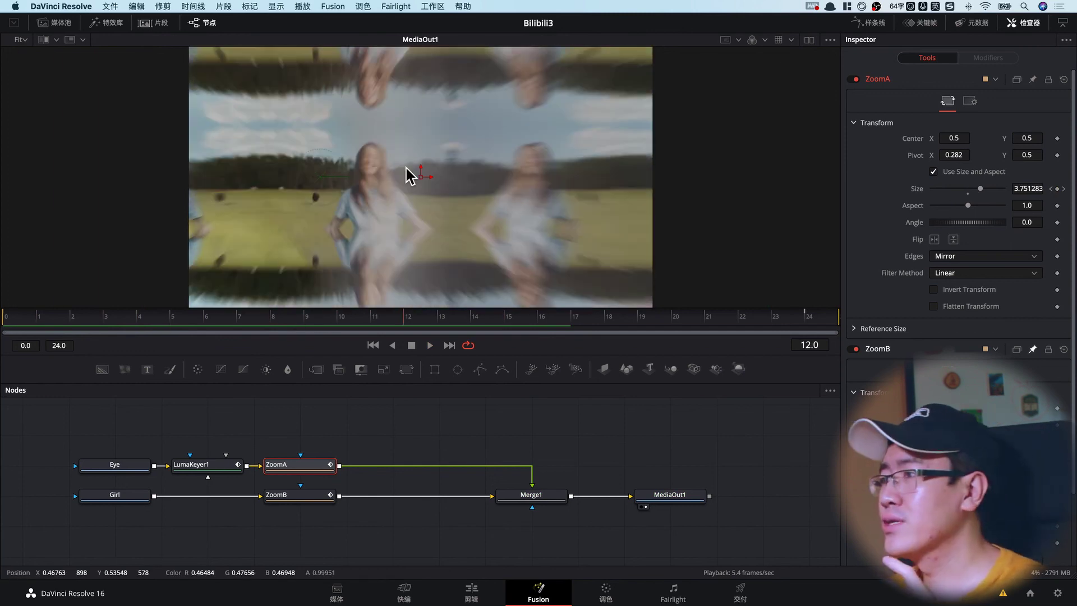